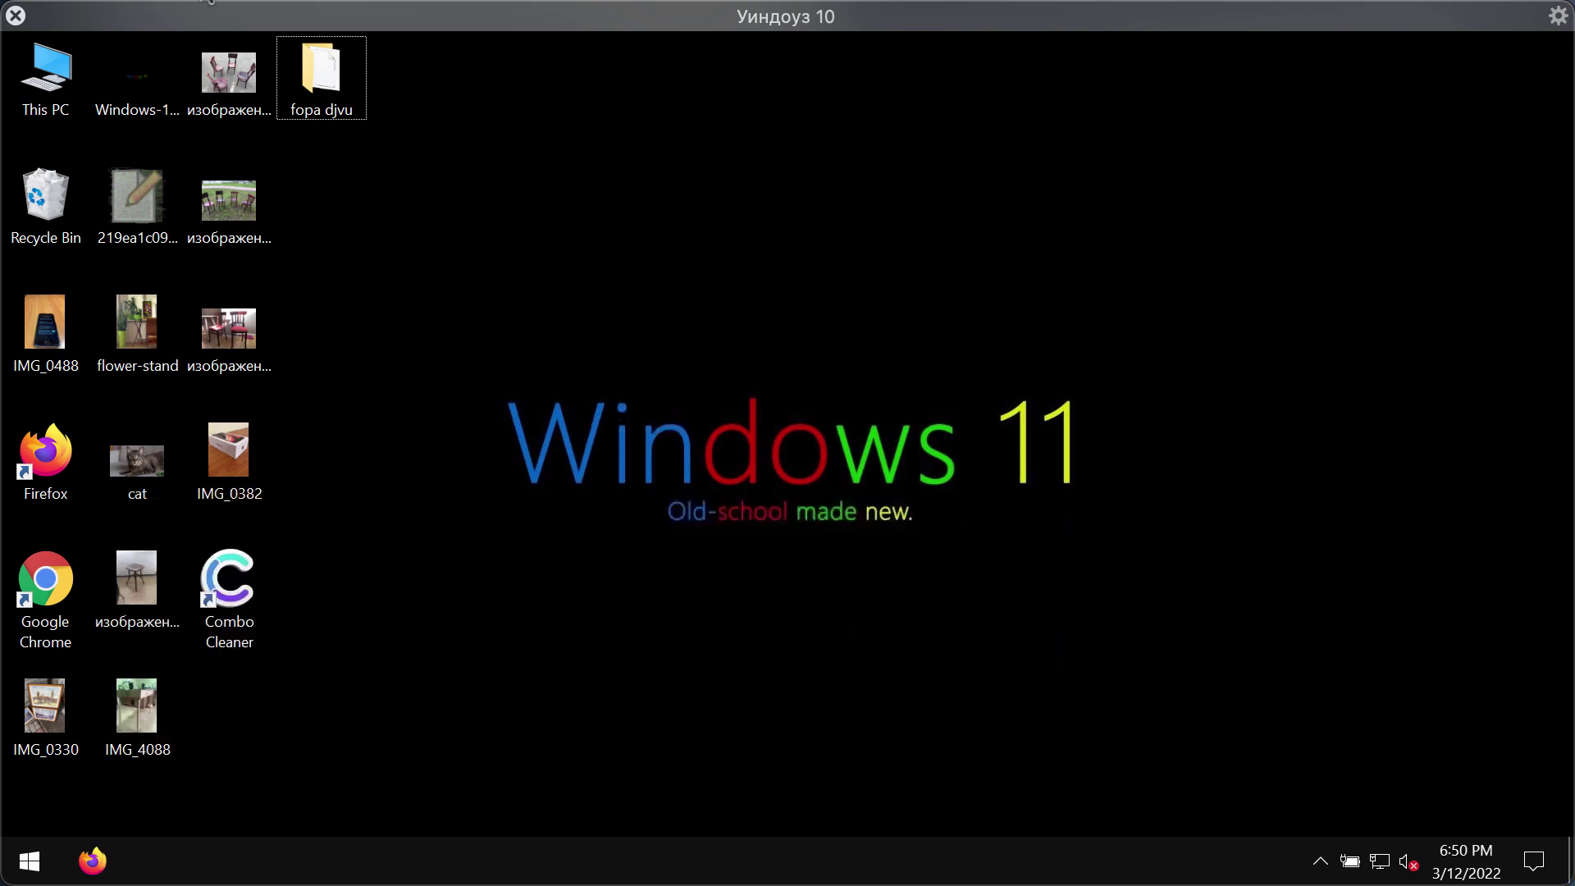
# Step: View and close the chairs, flower-stand, IMG_0382 and IMG_0330 desktop photos
pyautogui.click(218, 206)
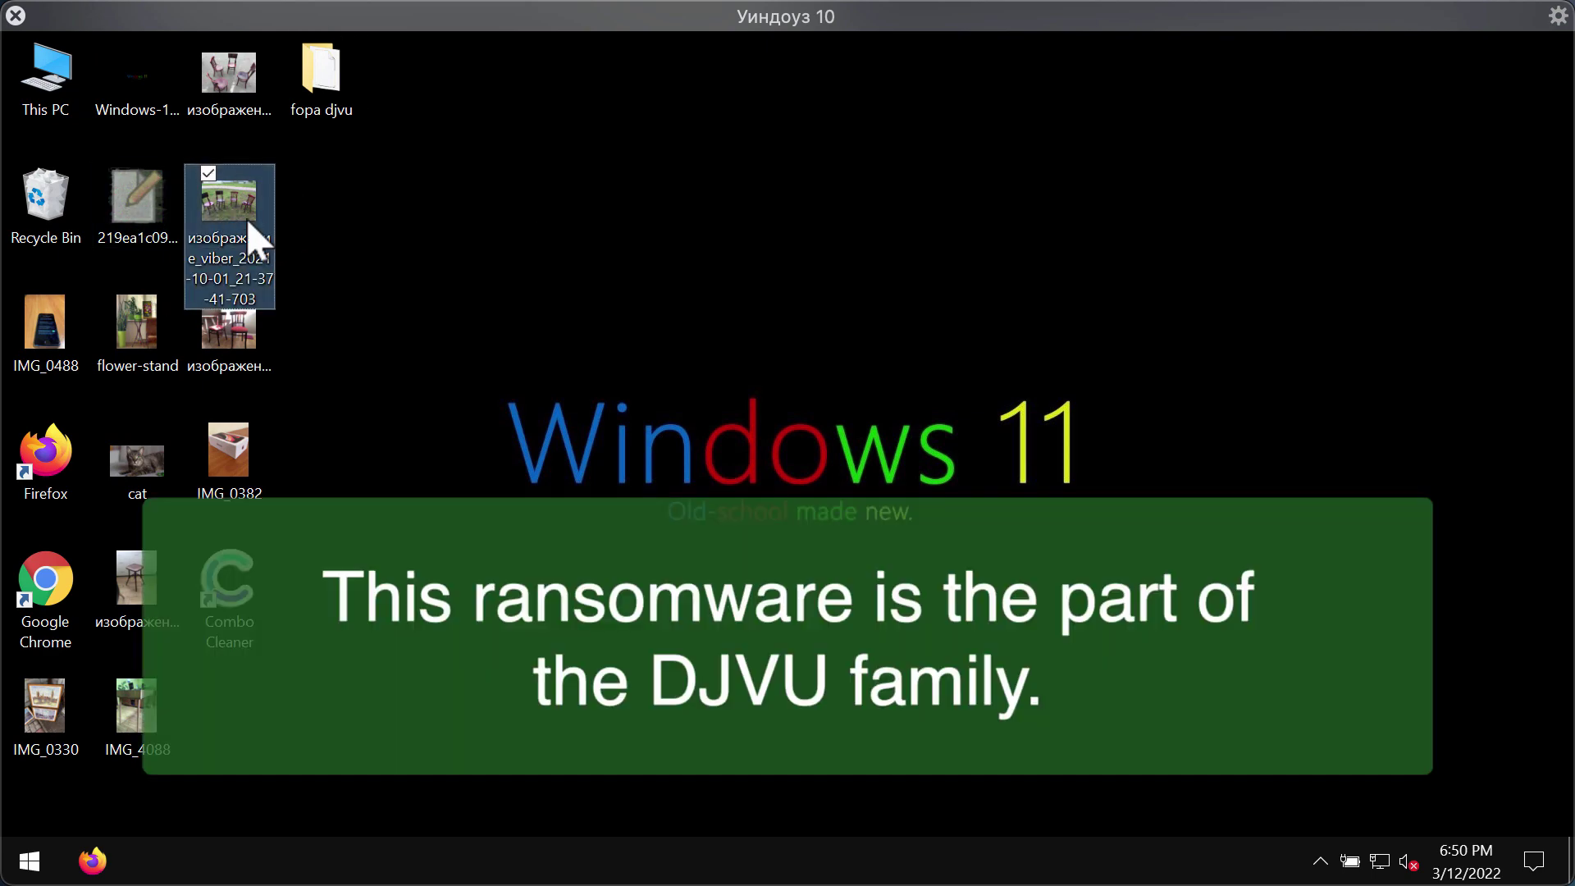
pyautogui.doubleClick(253, 234)
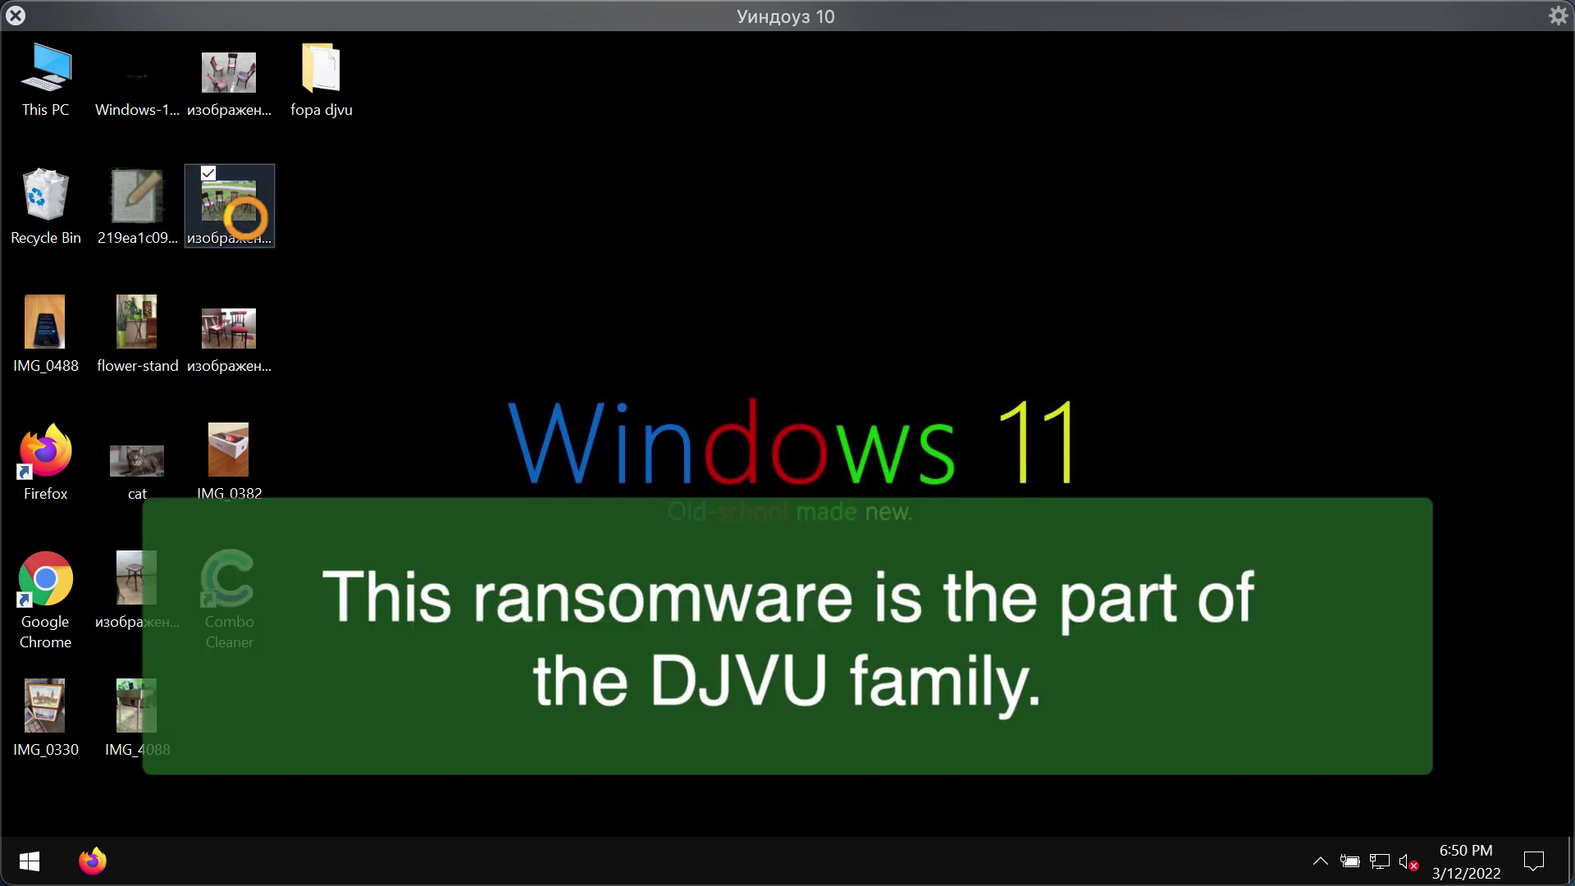
pyautogui.click(1419, 111)
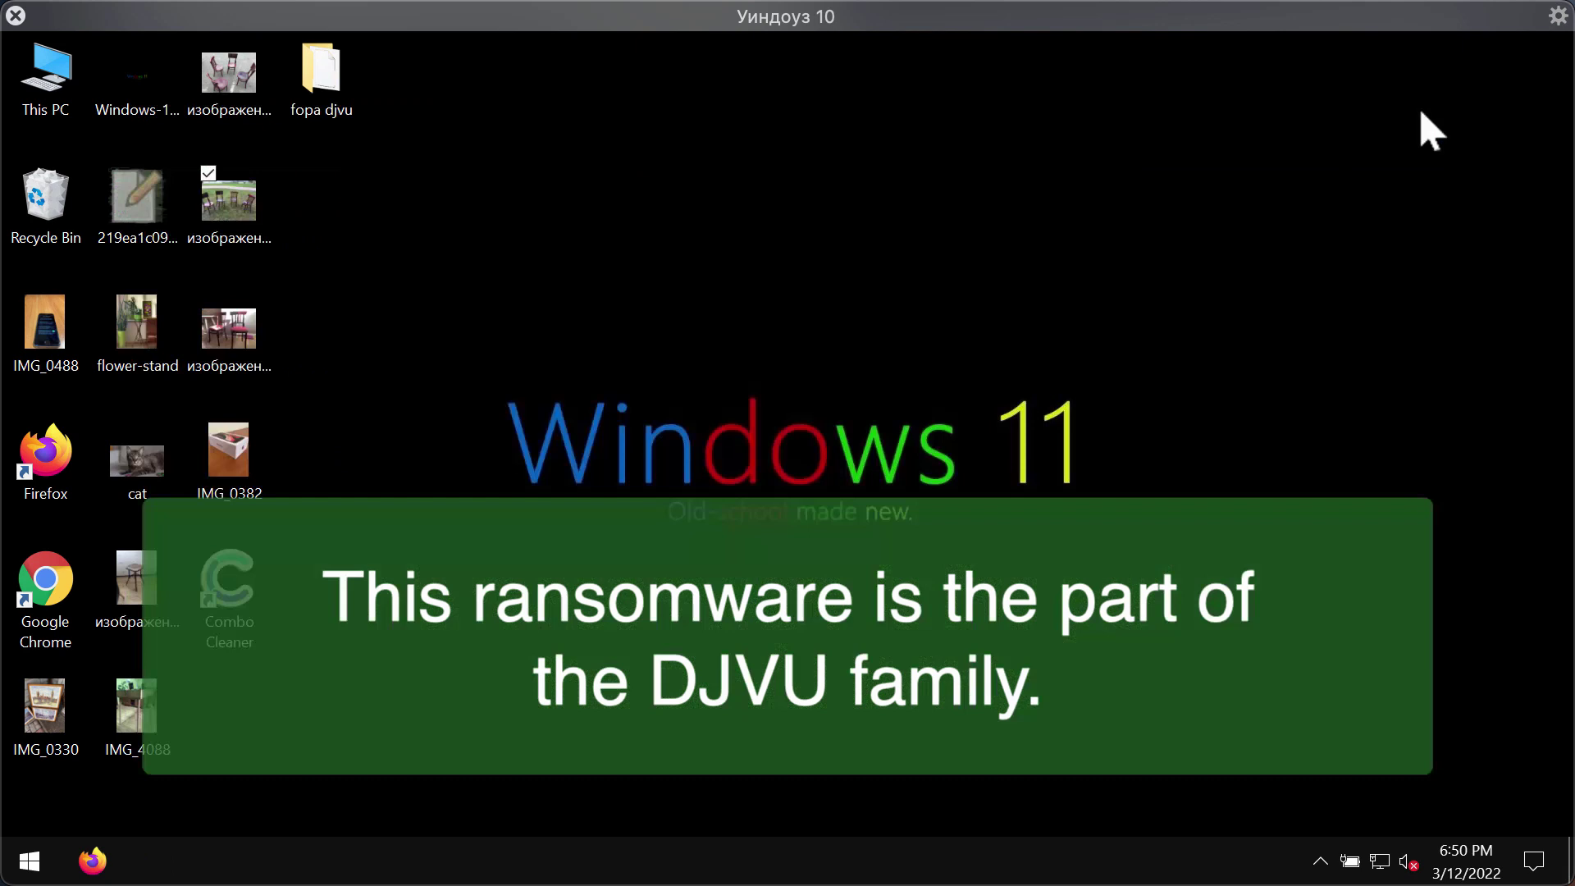
pyautogui.click(168, 334)
pyautogui.doubleClick(169, 335)
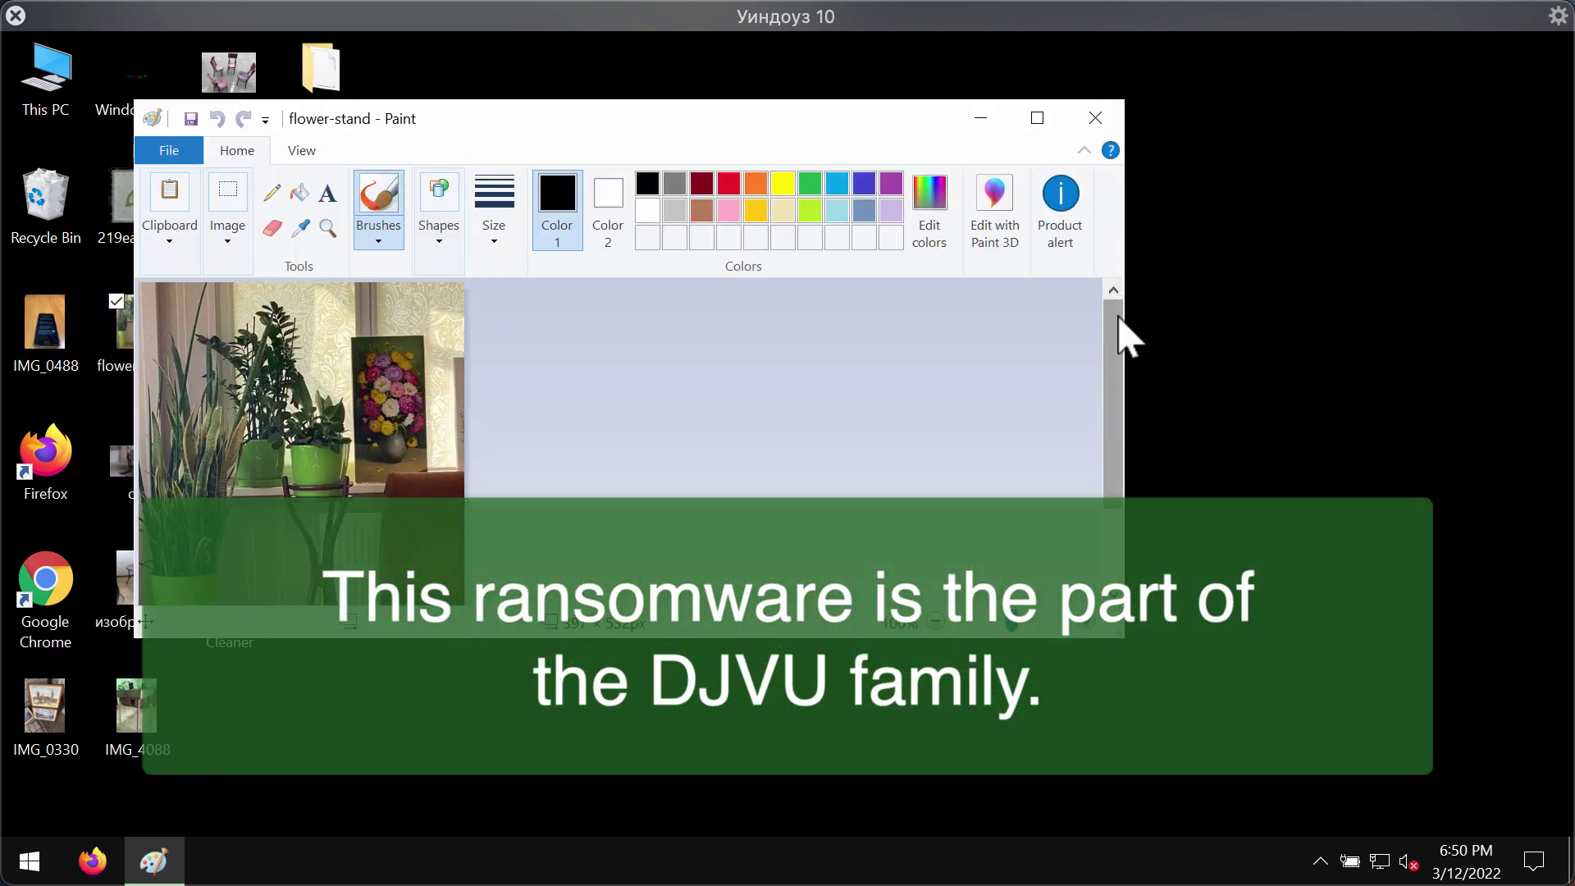
pyautogui.moveTo(1122, 334); pyautogui.dragTo(1122, 387)
pyautogui.click(1095, 118)
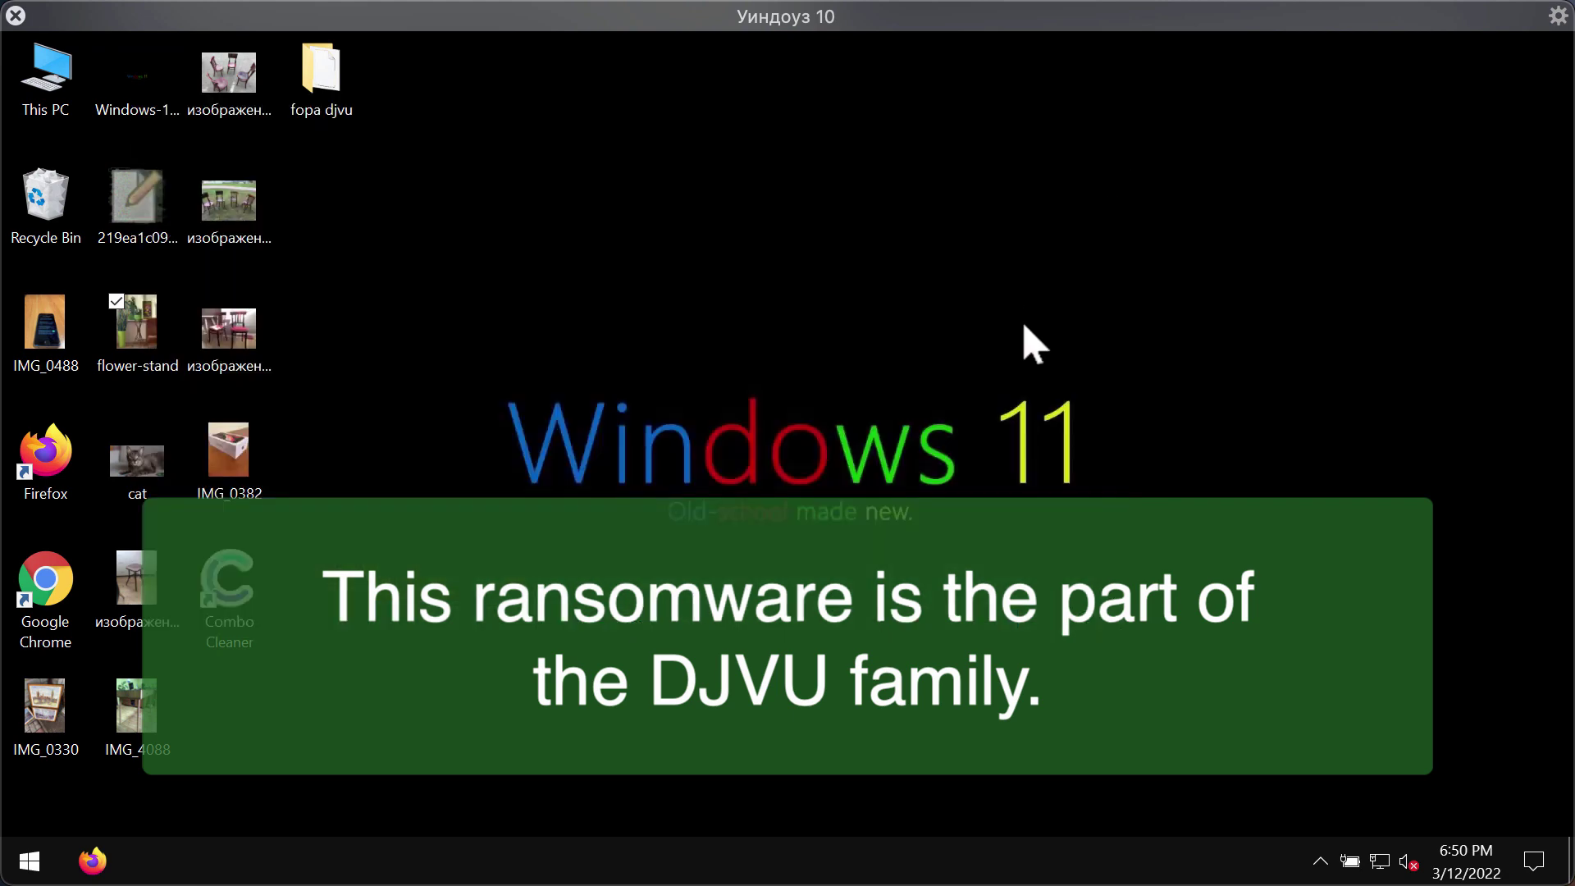
pyautogui.doubleClick(223, 434)
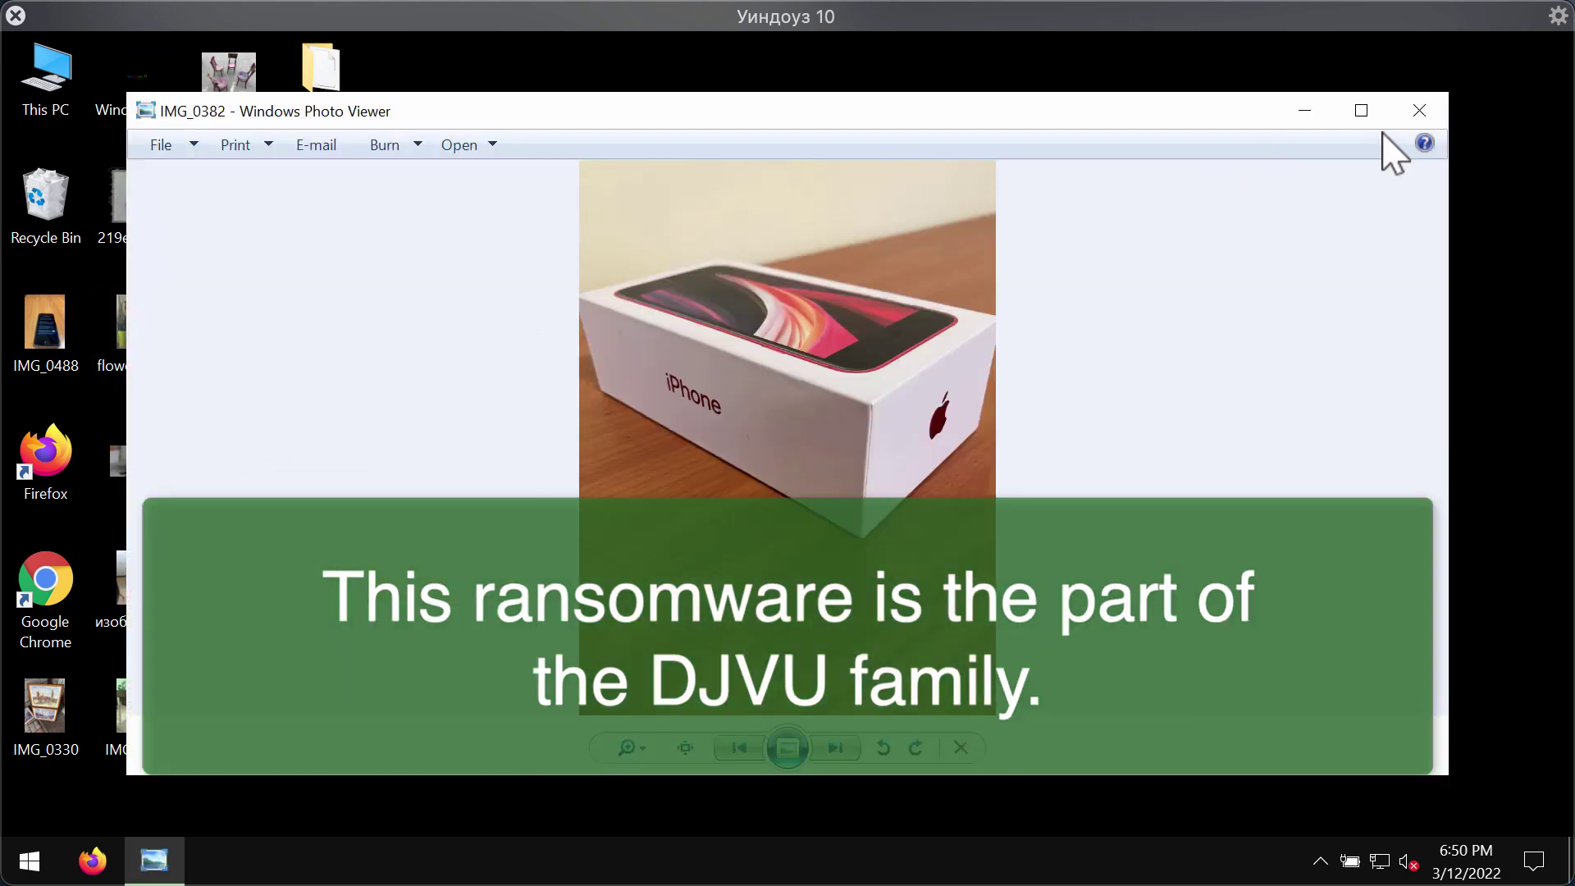
pyautogui.click(1417, 109)
pyautogui.click(346, 695)
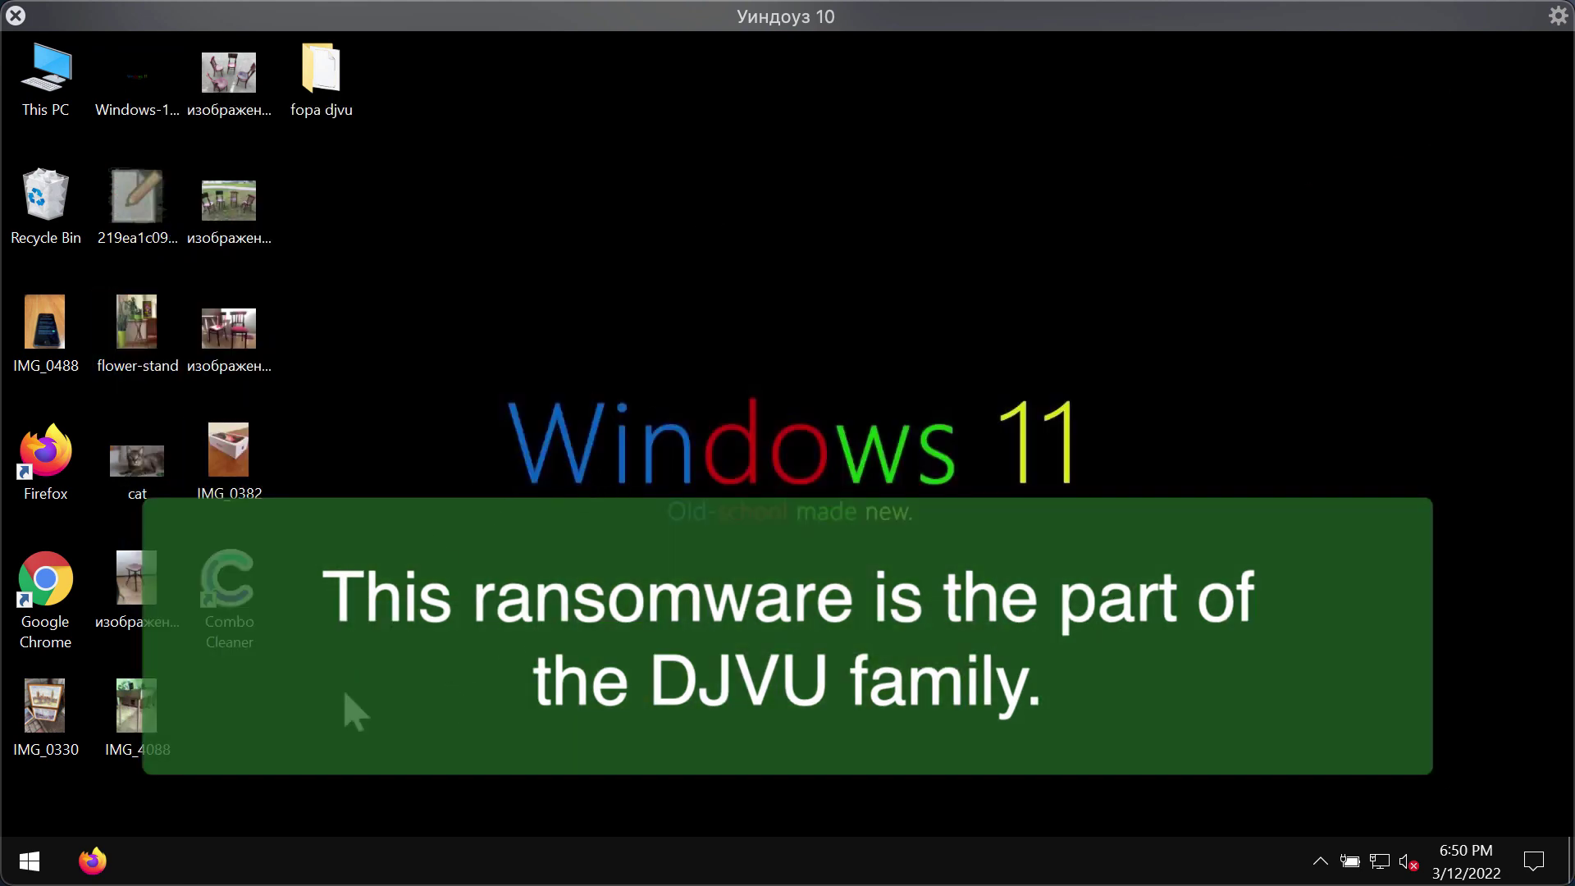
pyautogui.doubleClick(47, 724)
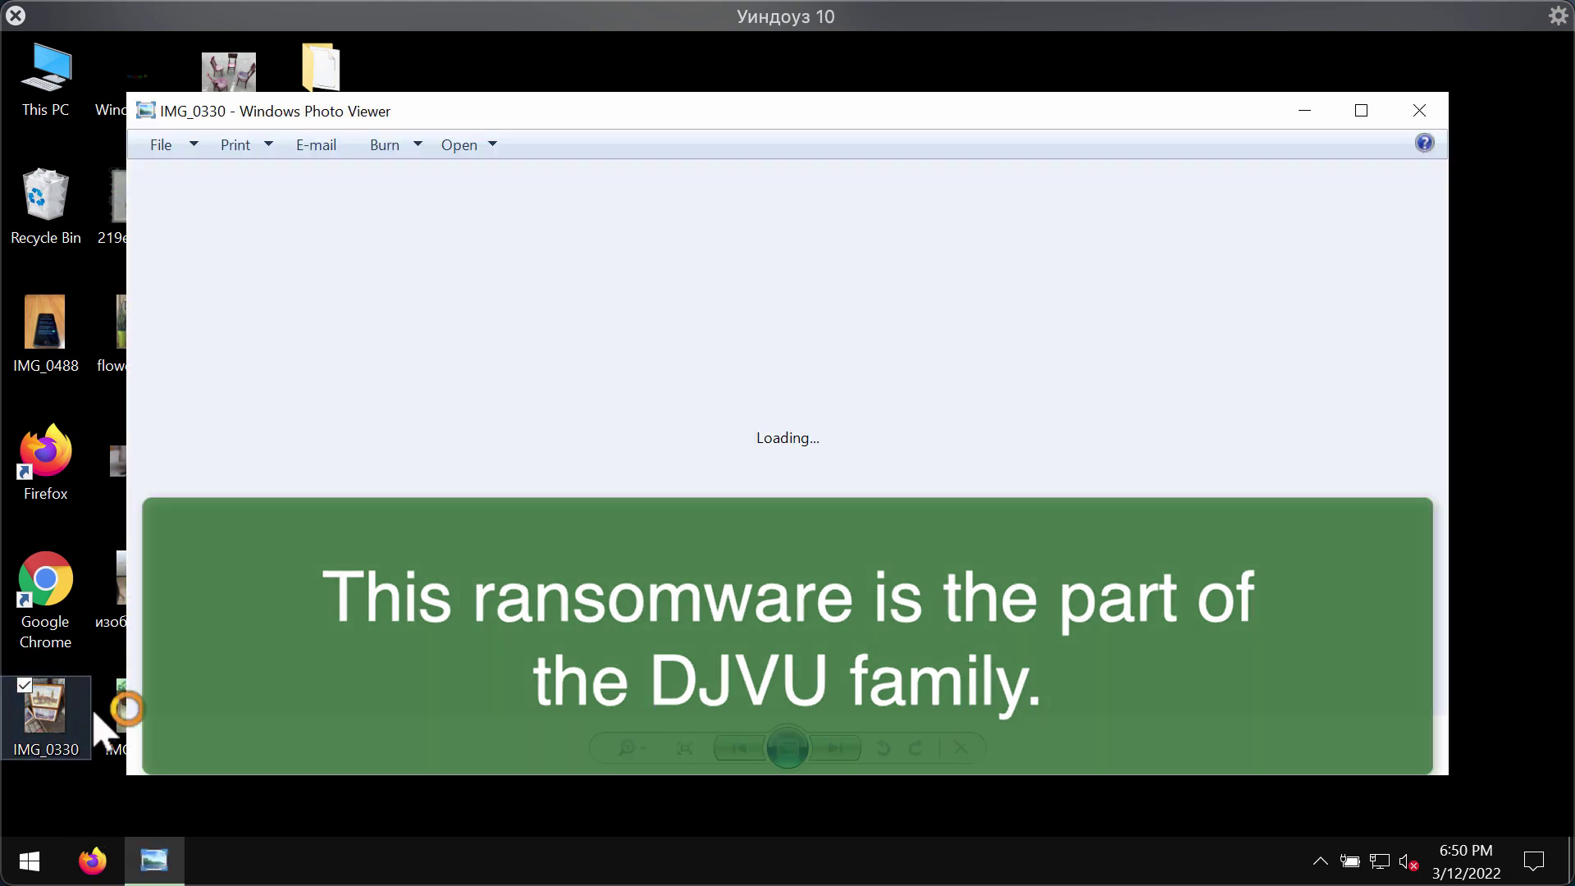
pyautogui.click(1417, 109)
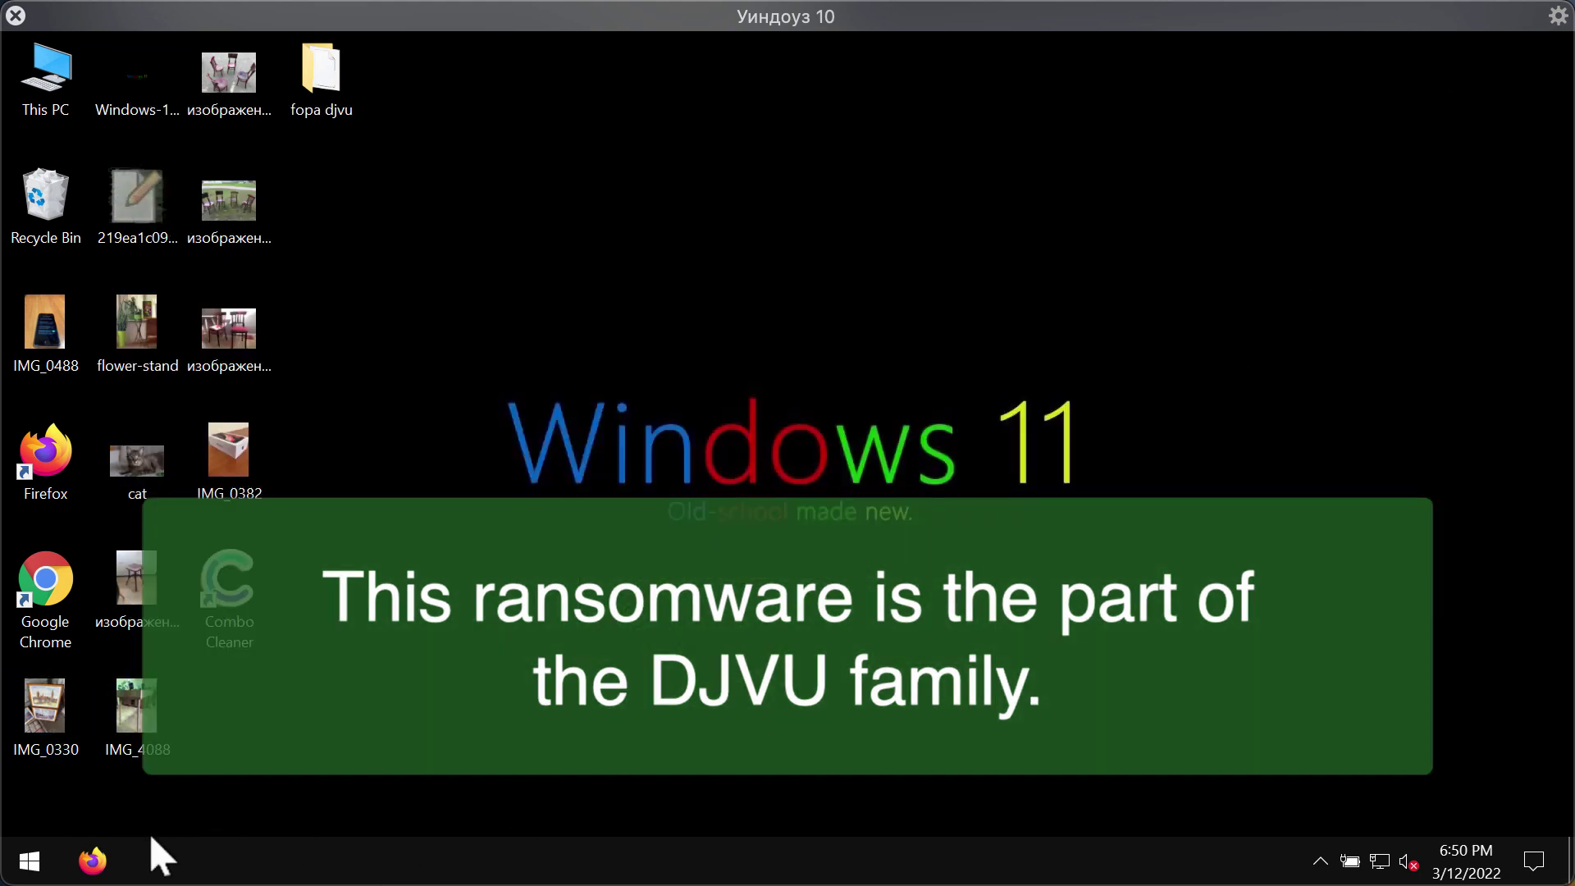
# Step: Sign out from the Start context menu, then sign back in from the lock screen
pyautogui.rightClick(41, 865)
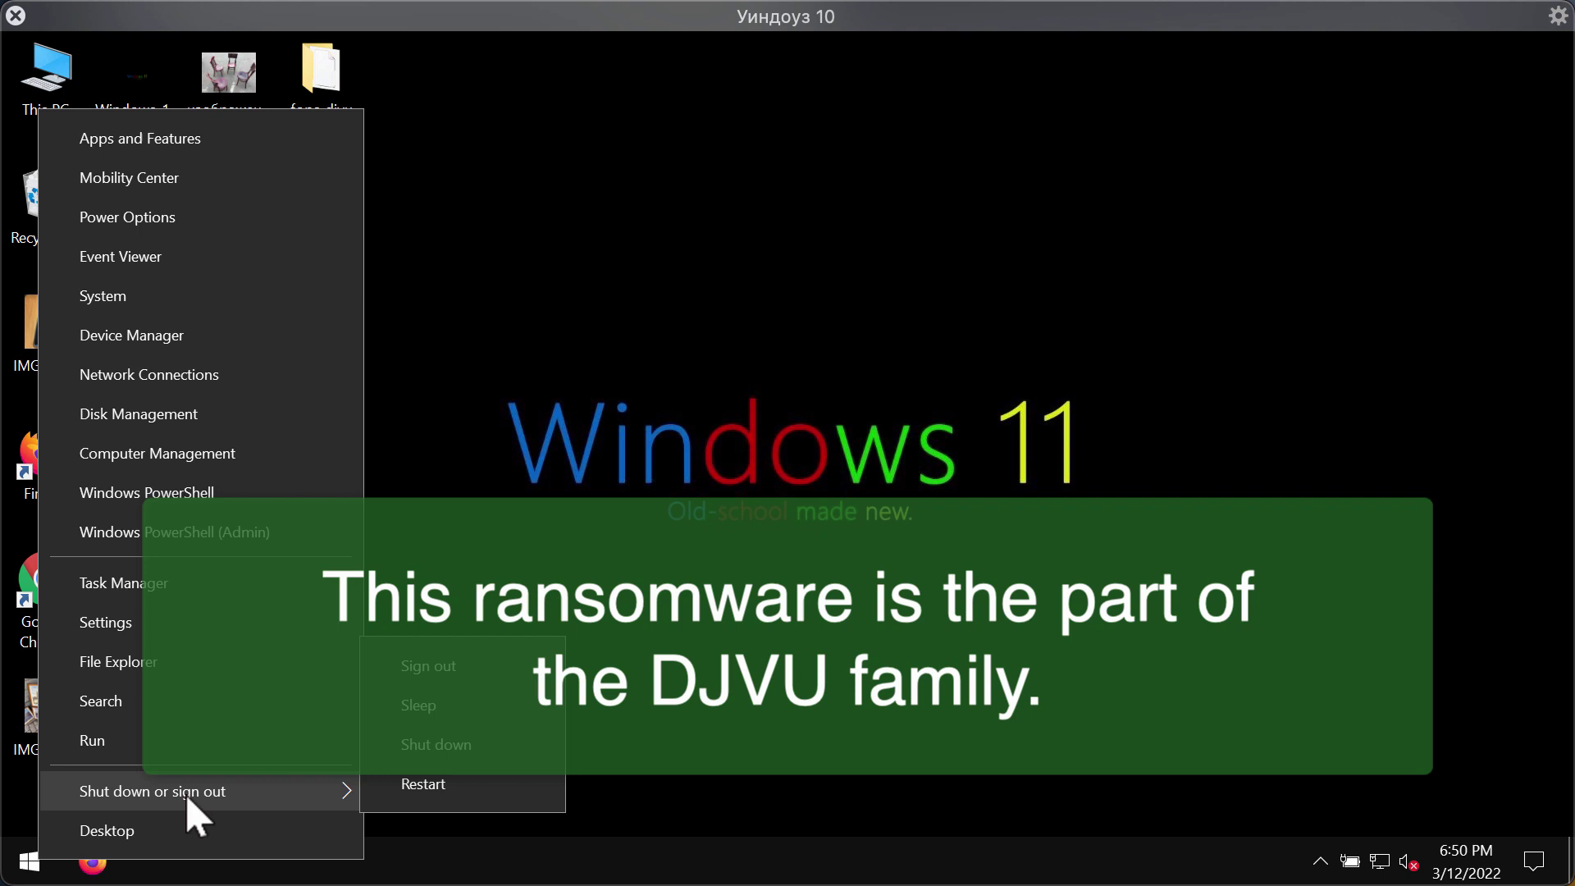
pyautogui.moveTo(153, 791)
pyautogui.rightClick(29, 861)
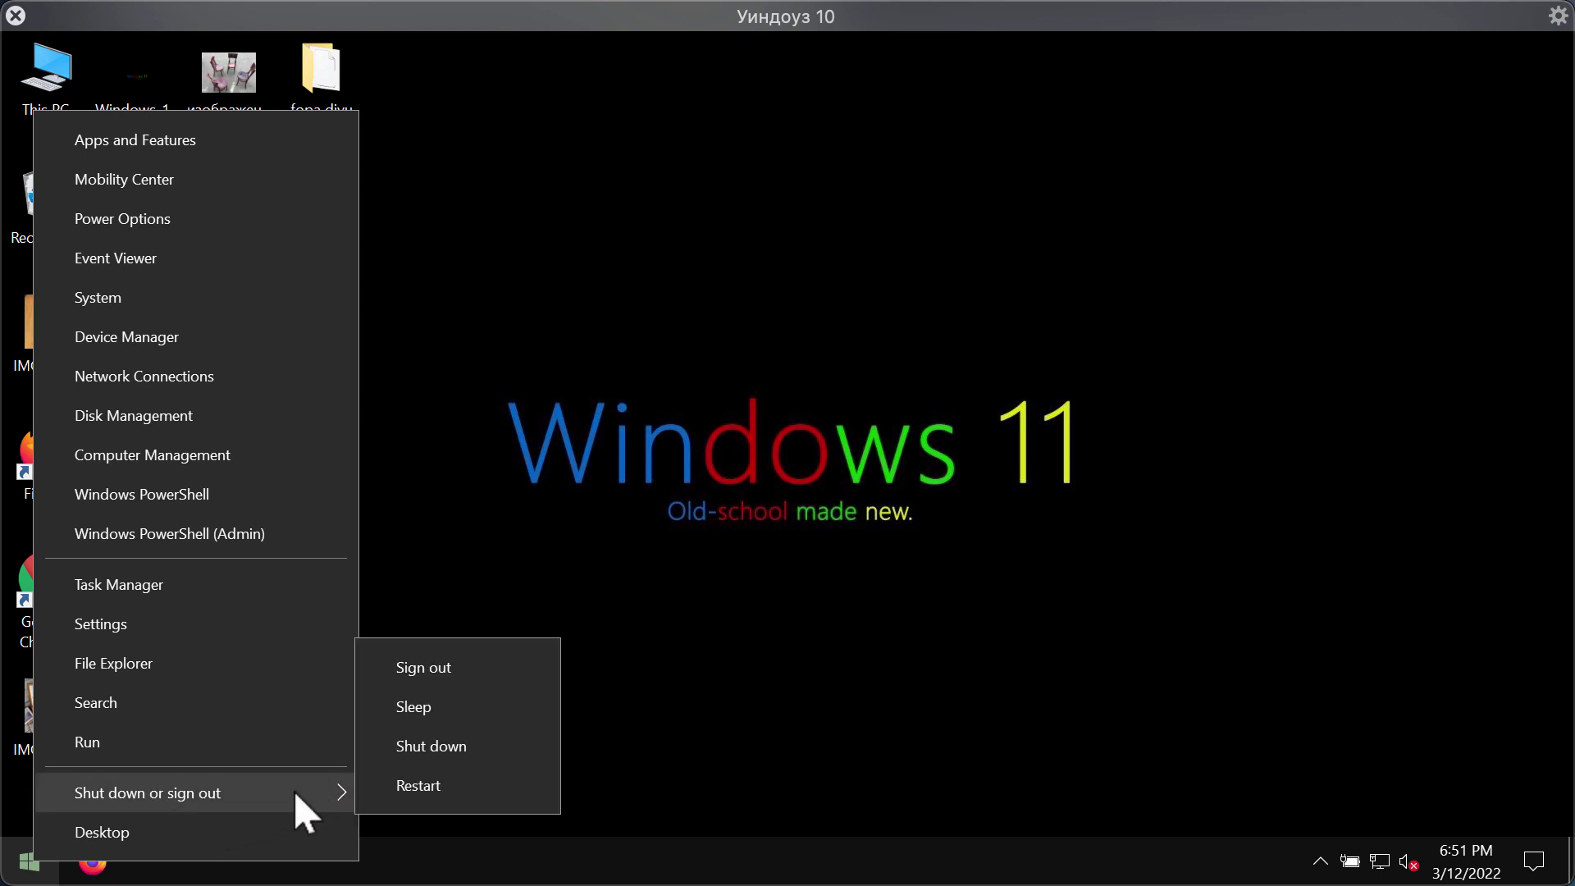
pyautogui.click(481, 653)
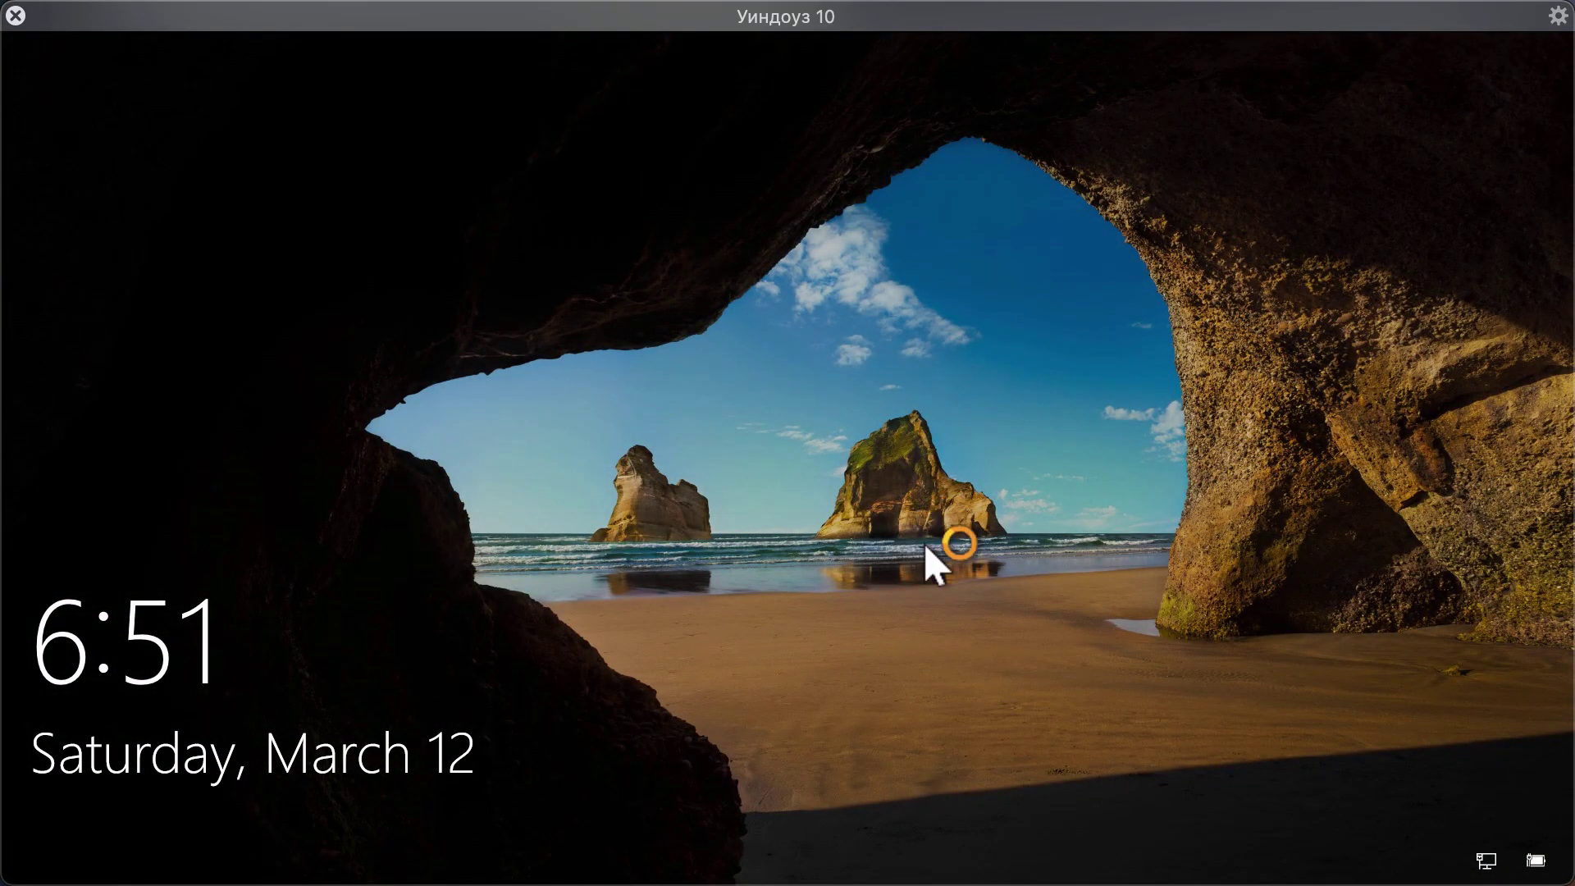
pyautogui.click(757, 507)
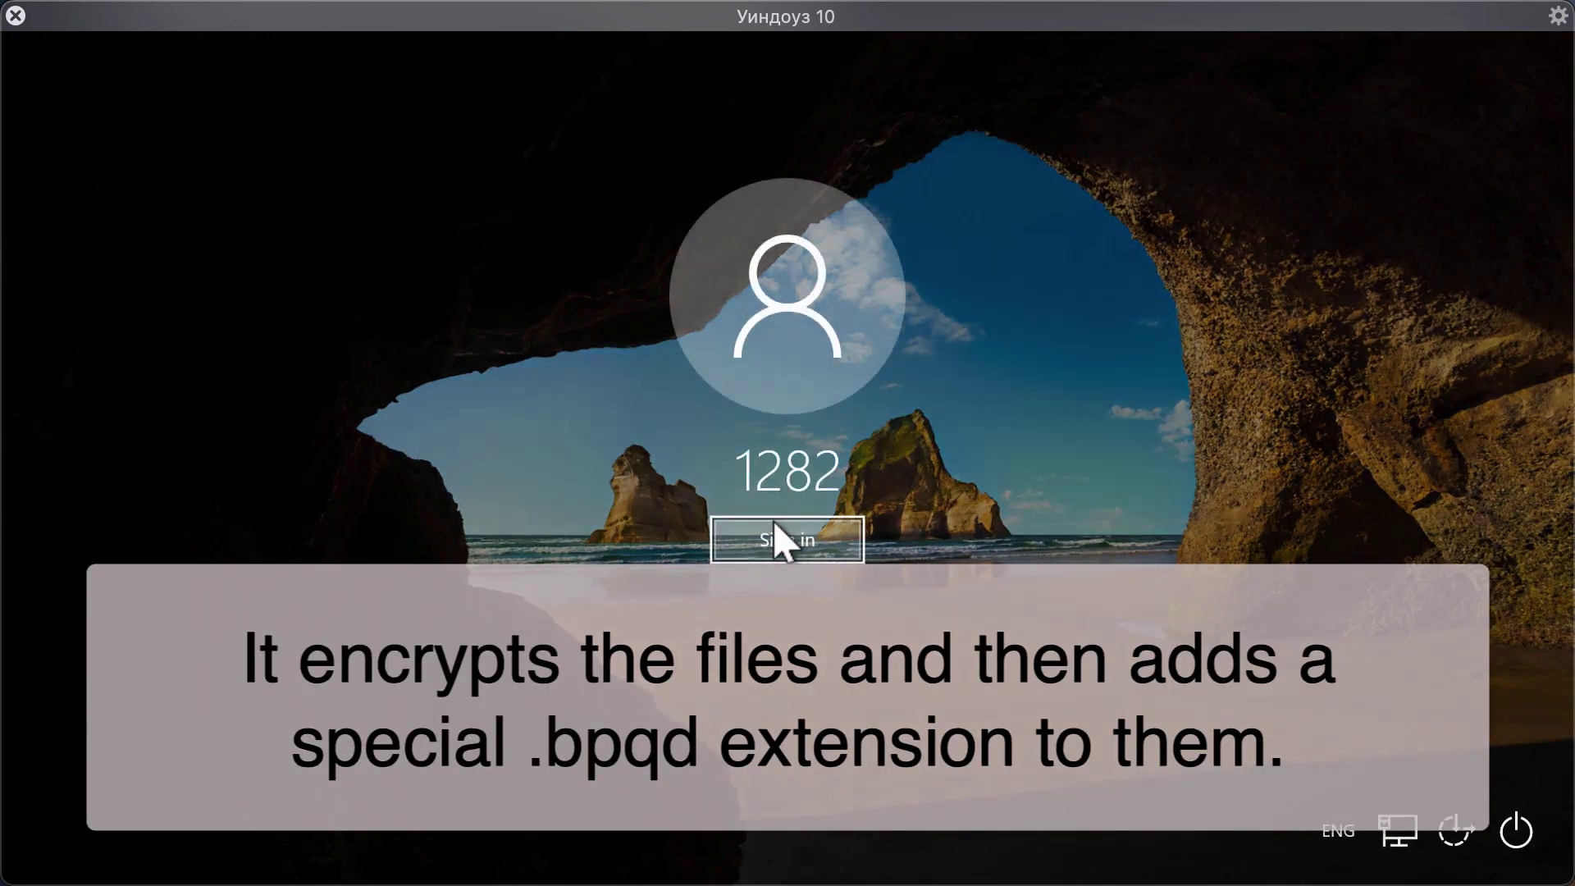
pyautogui.click(778, 541)
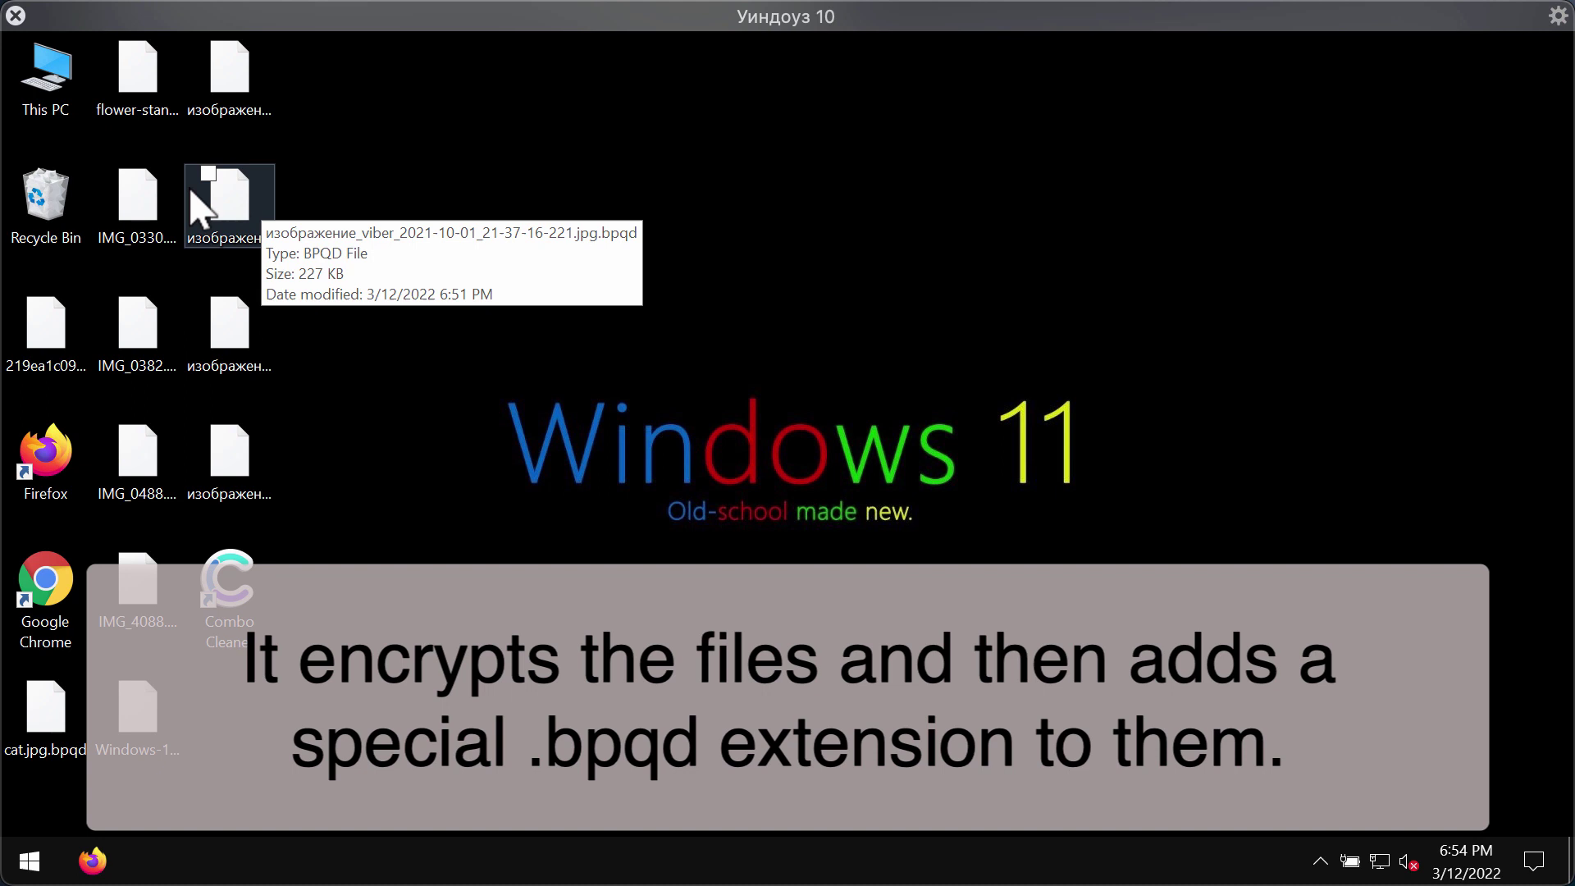
pyautogui.doubleClick(235, 201)
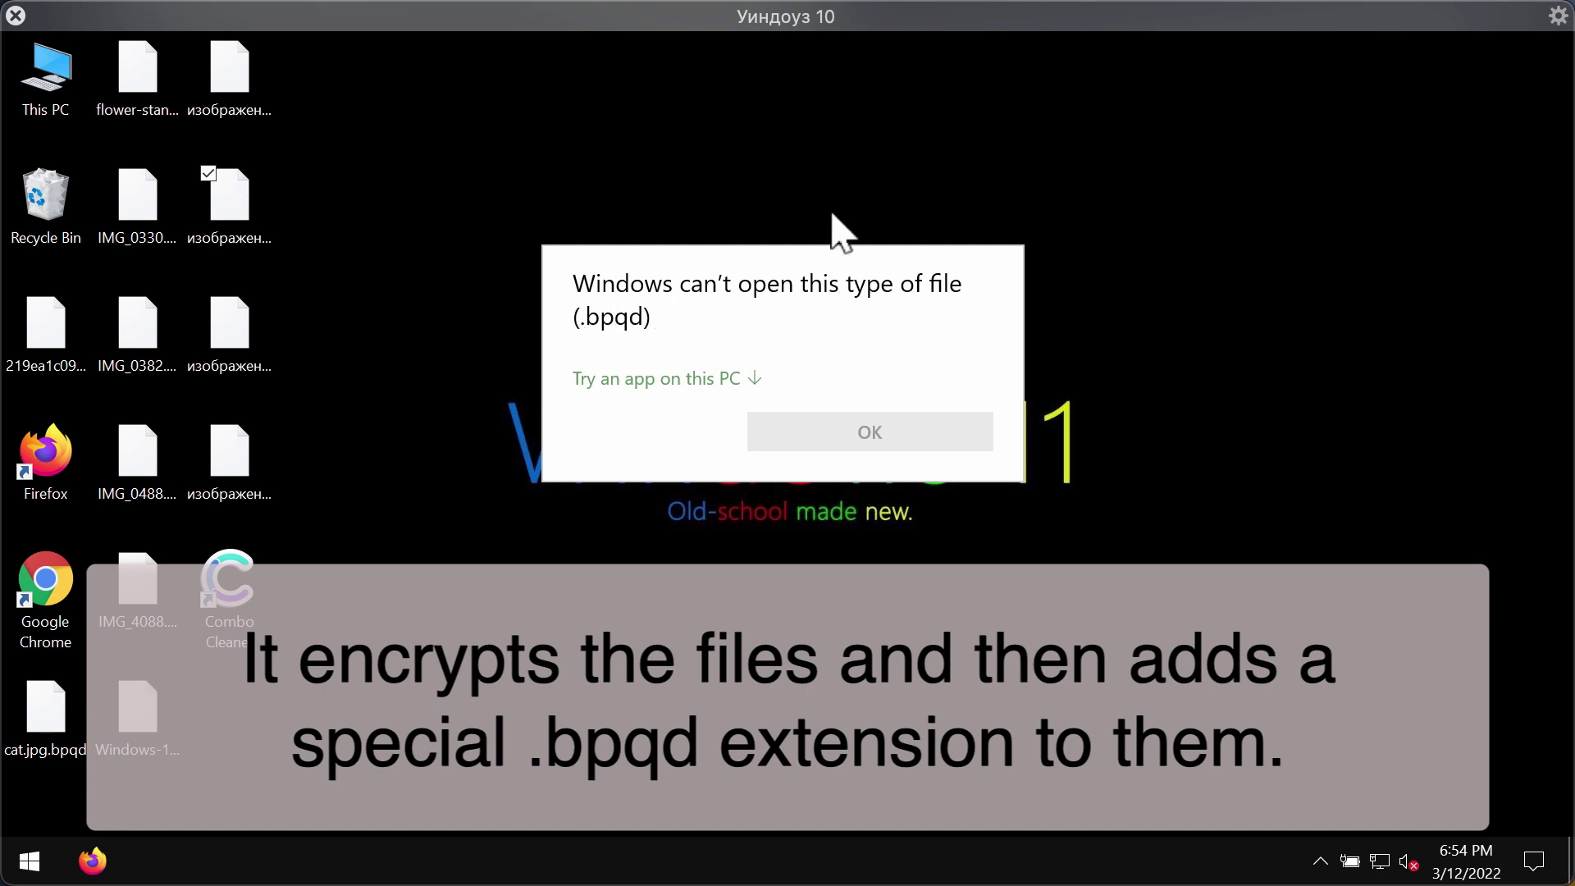
pyautogui.press('Escape')
pyautogui.doubleClick(235, 72)
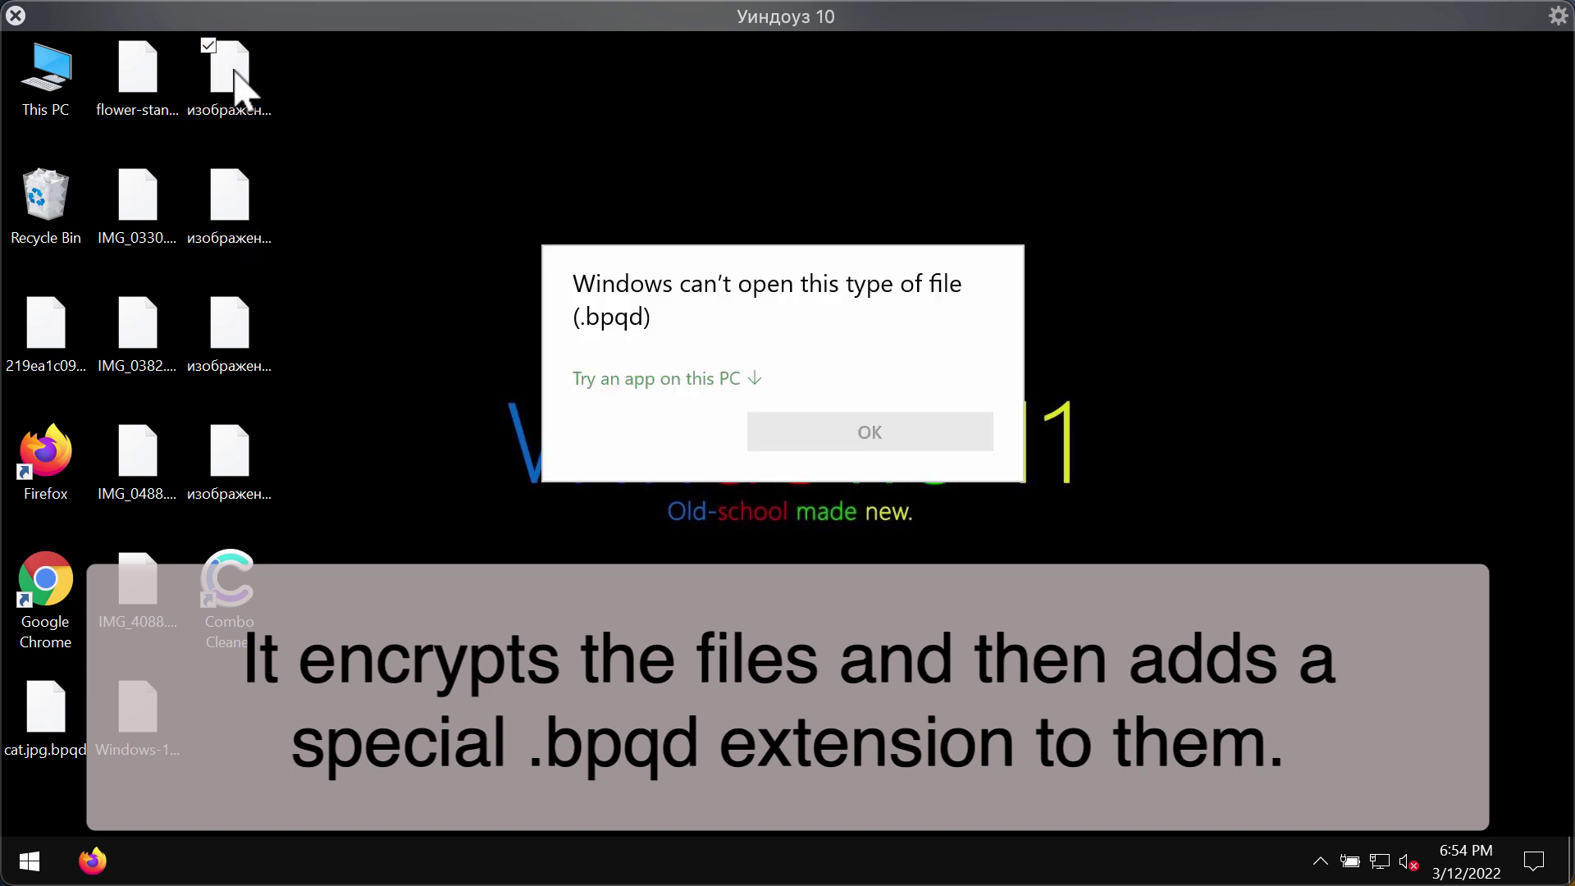
pyautogui.press('Escape')
pyautogui.click(130, 329)
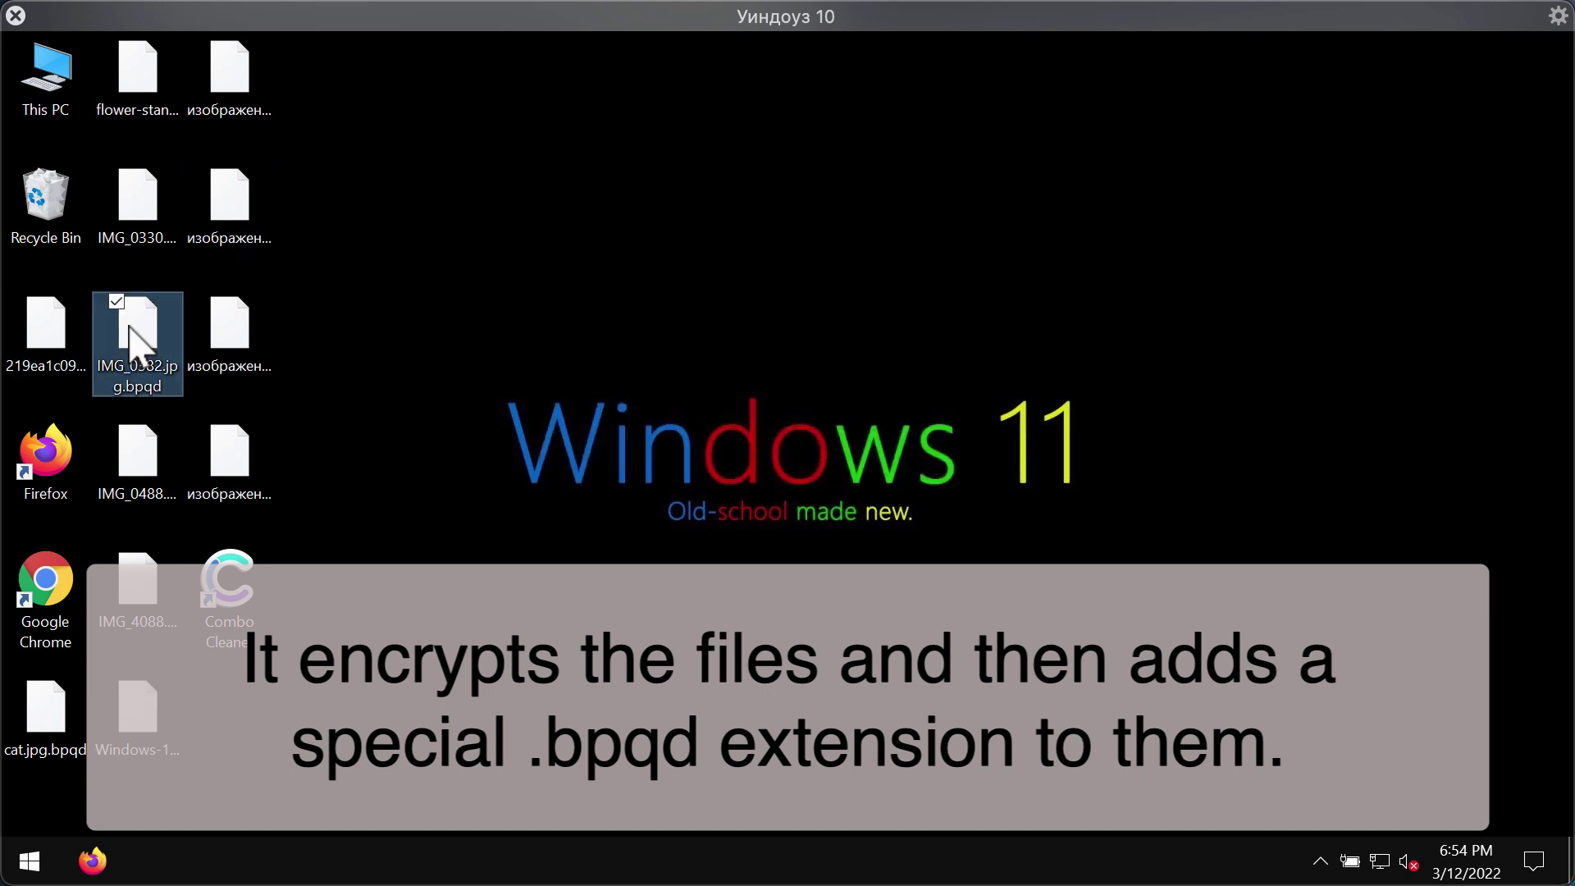
pyautogui.doubleClick(255, 348)
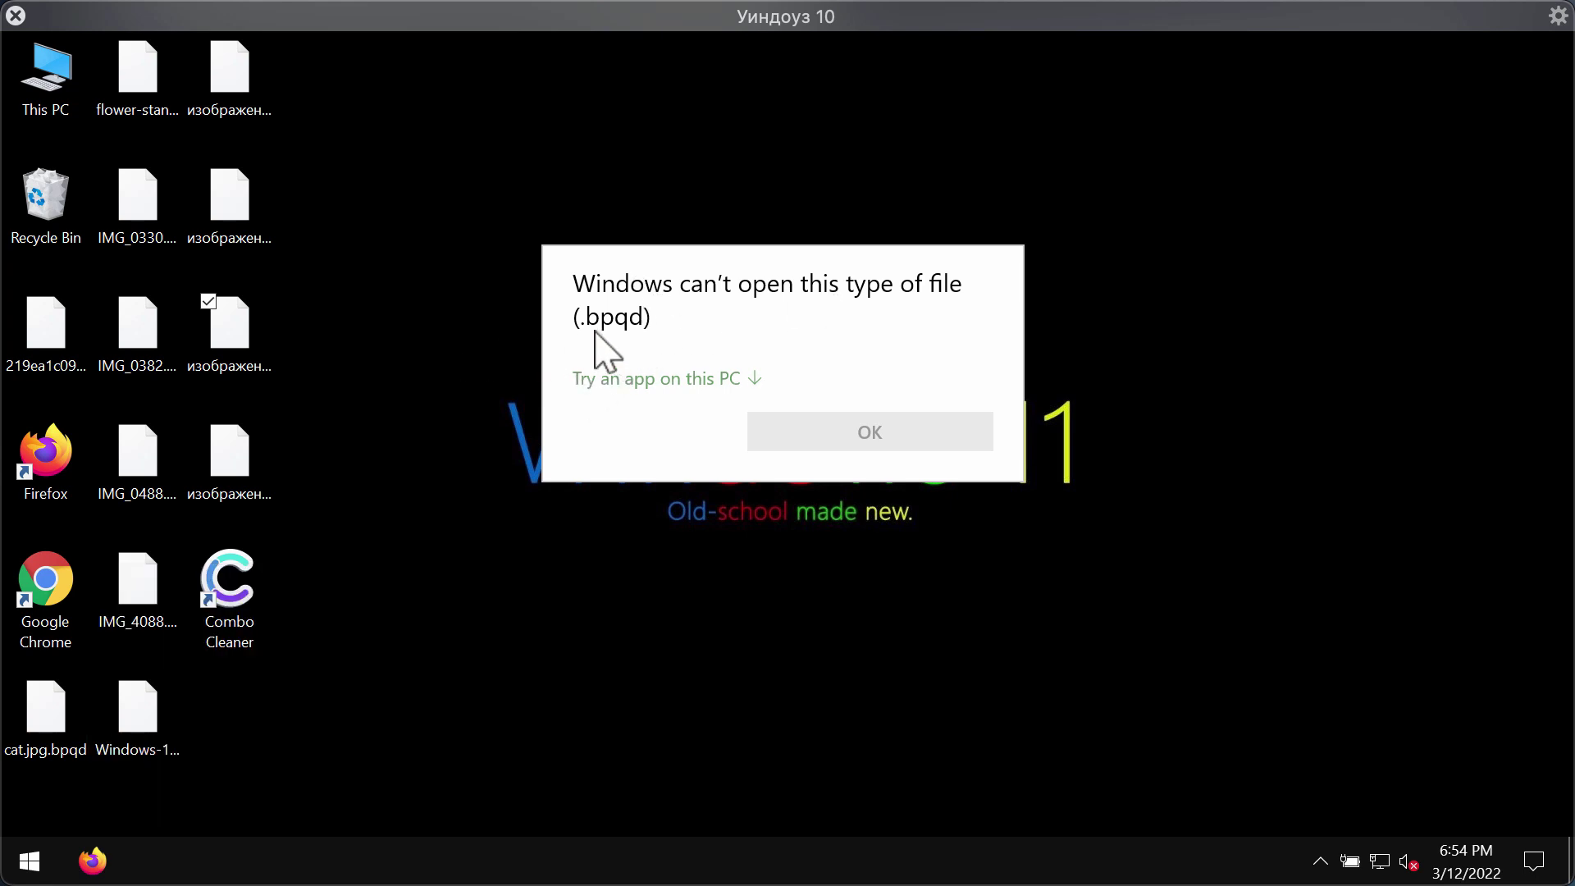
pyautogui.click(840, 203)
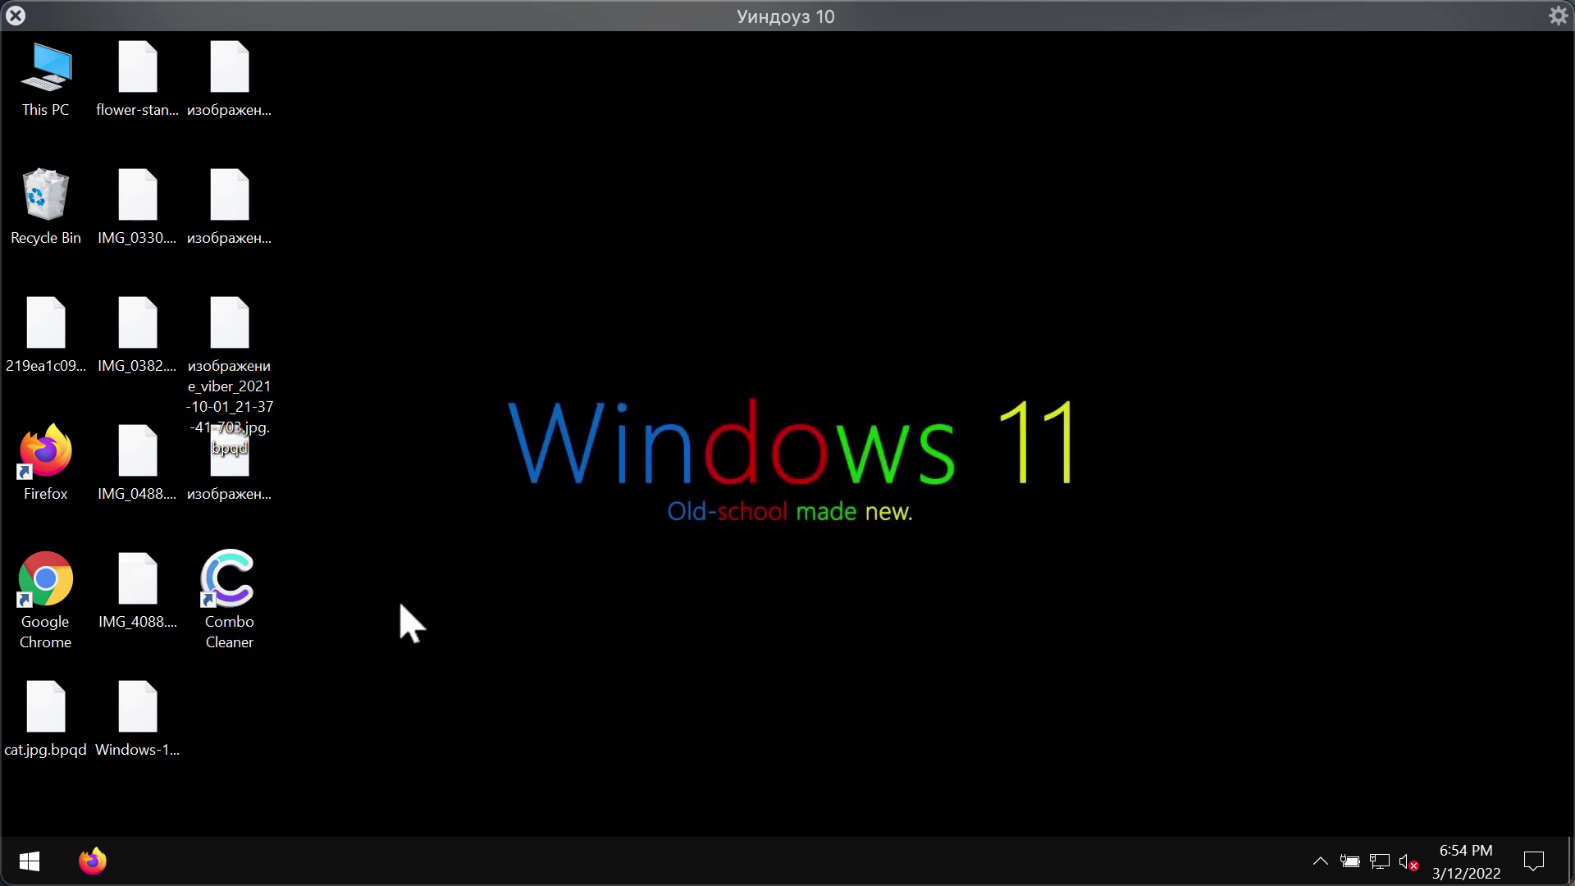
# Step: In Task Manager, widen the Name column and end the suspicious hash-named process
pyautogui.rightClick(736, 859)
pyautogui.click(797, 734)
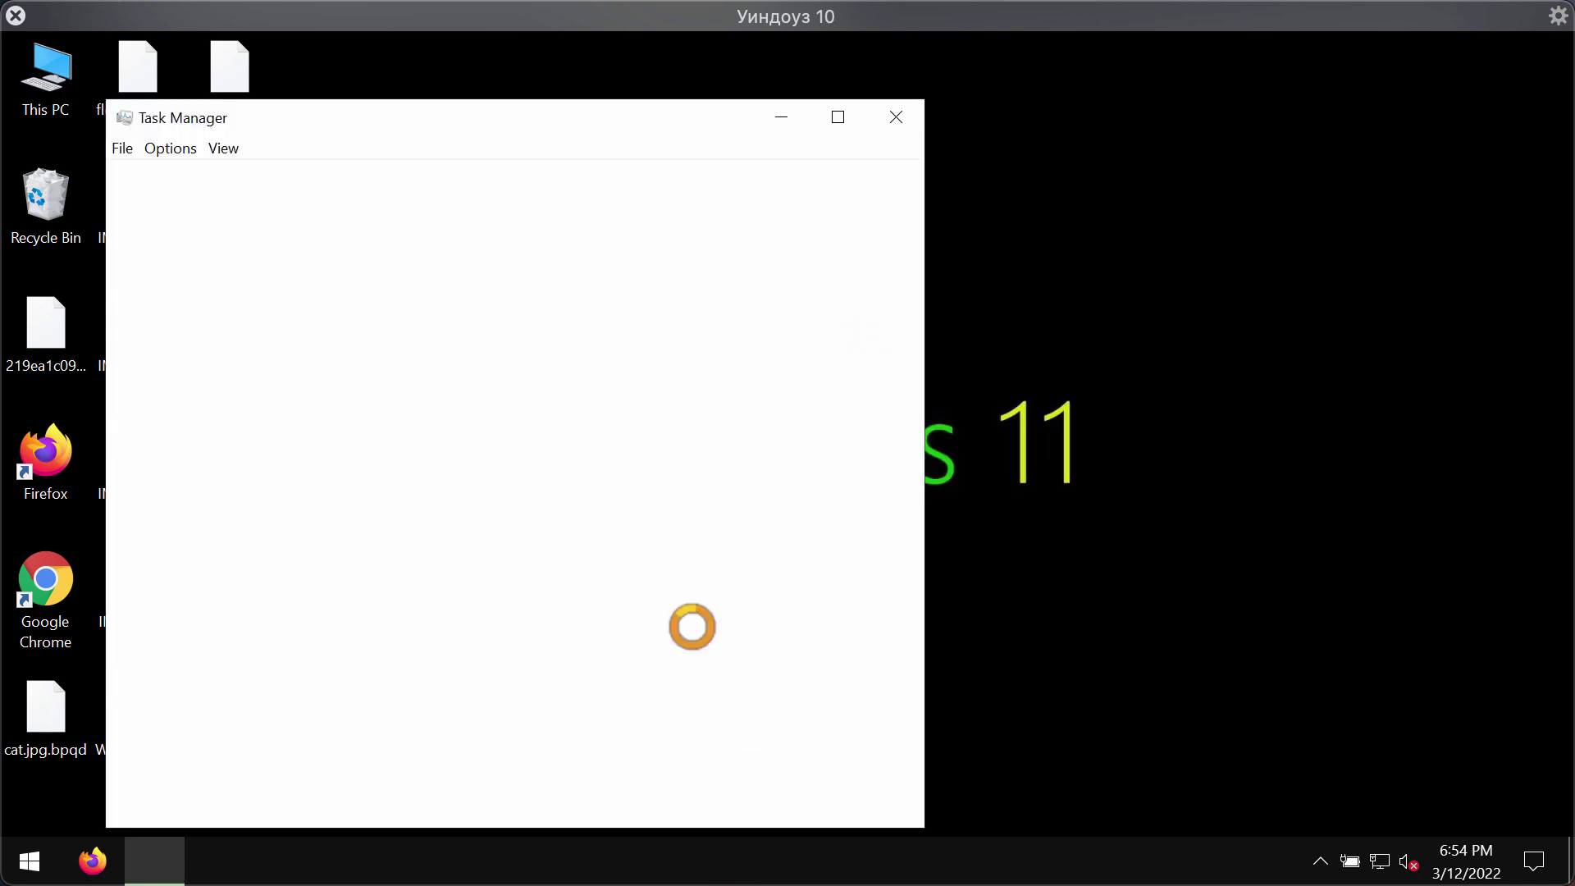
pyautogui.moveTo(415, 109); pyautogui.dragTo(578, 82)
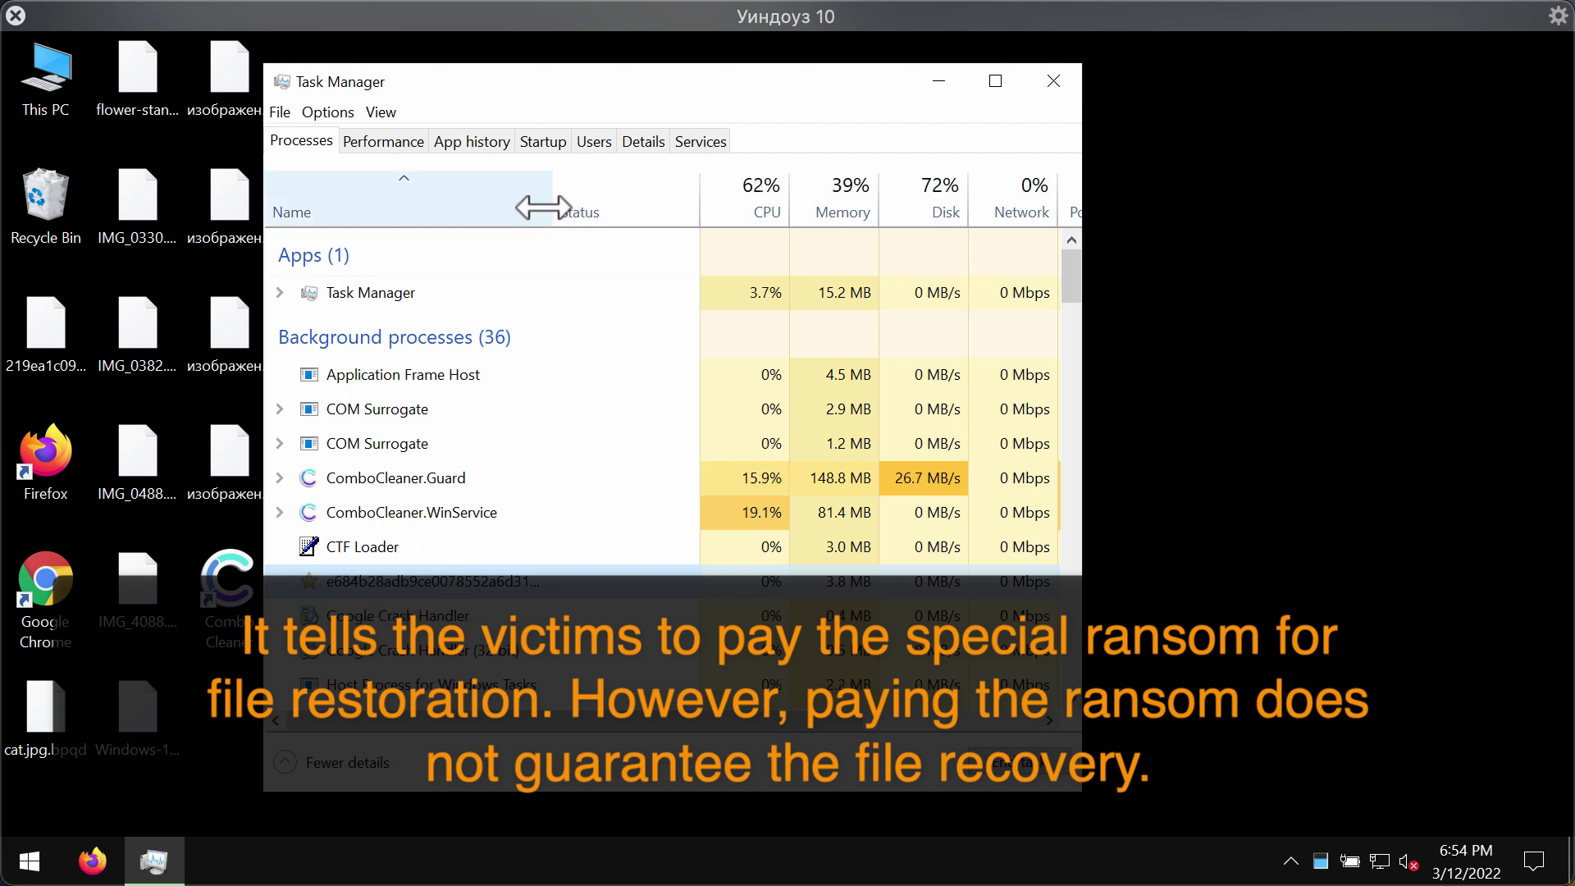
pyautogui.moveTo(553, 211); pyautogui.dragTo(715, 210)
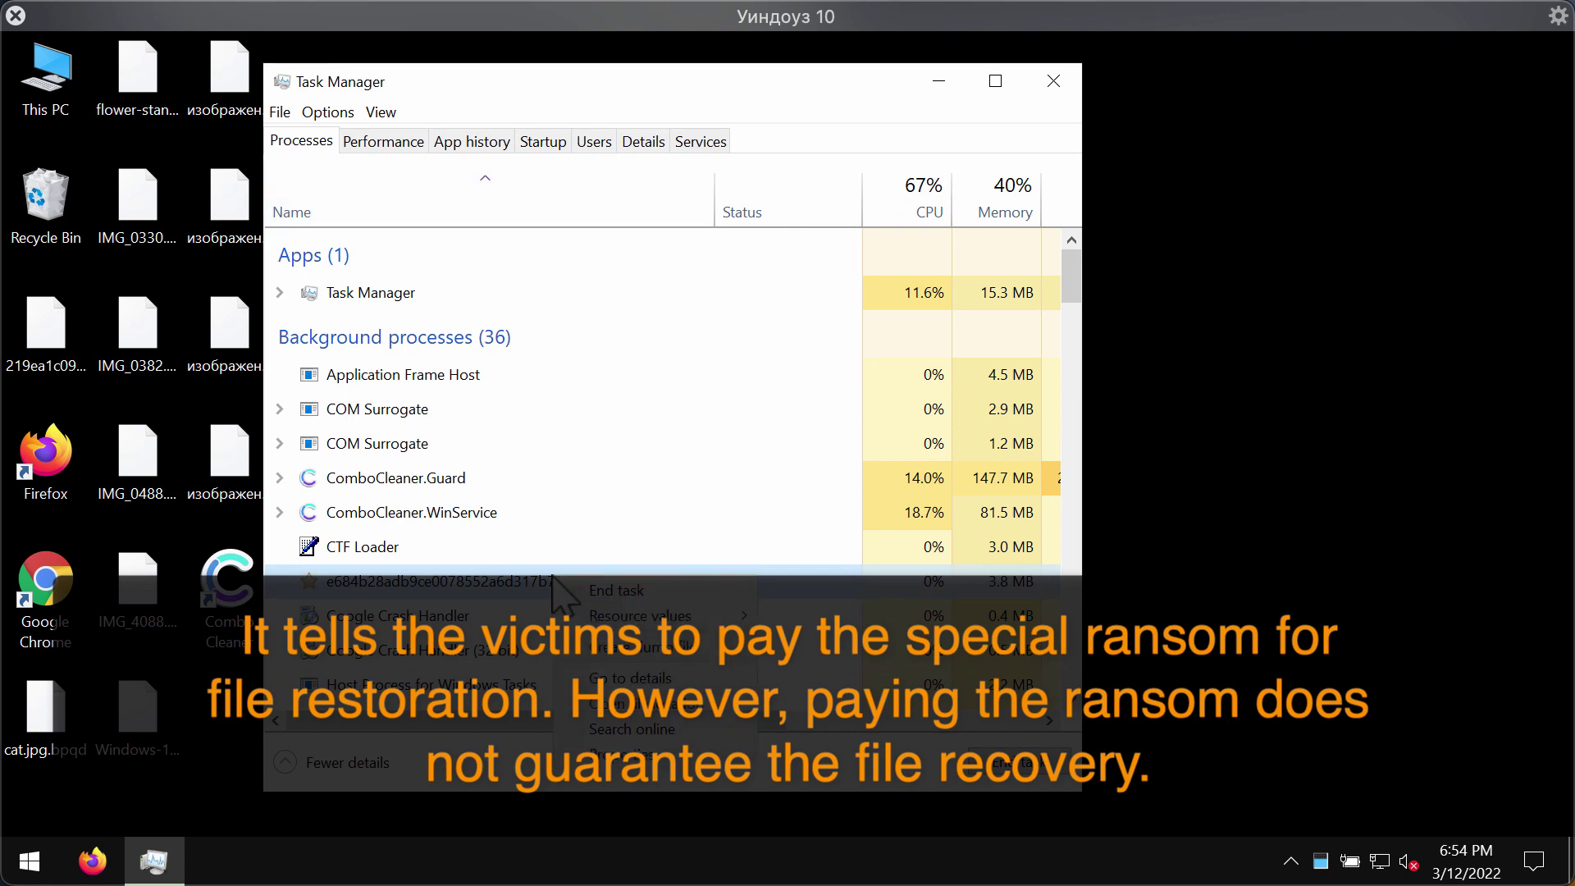
pyautogui.rightClick(556, 578)
pyautogui.click(628, 591)
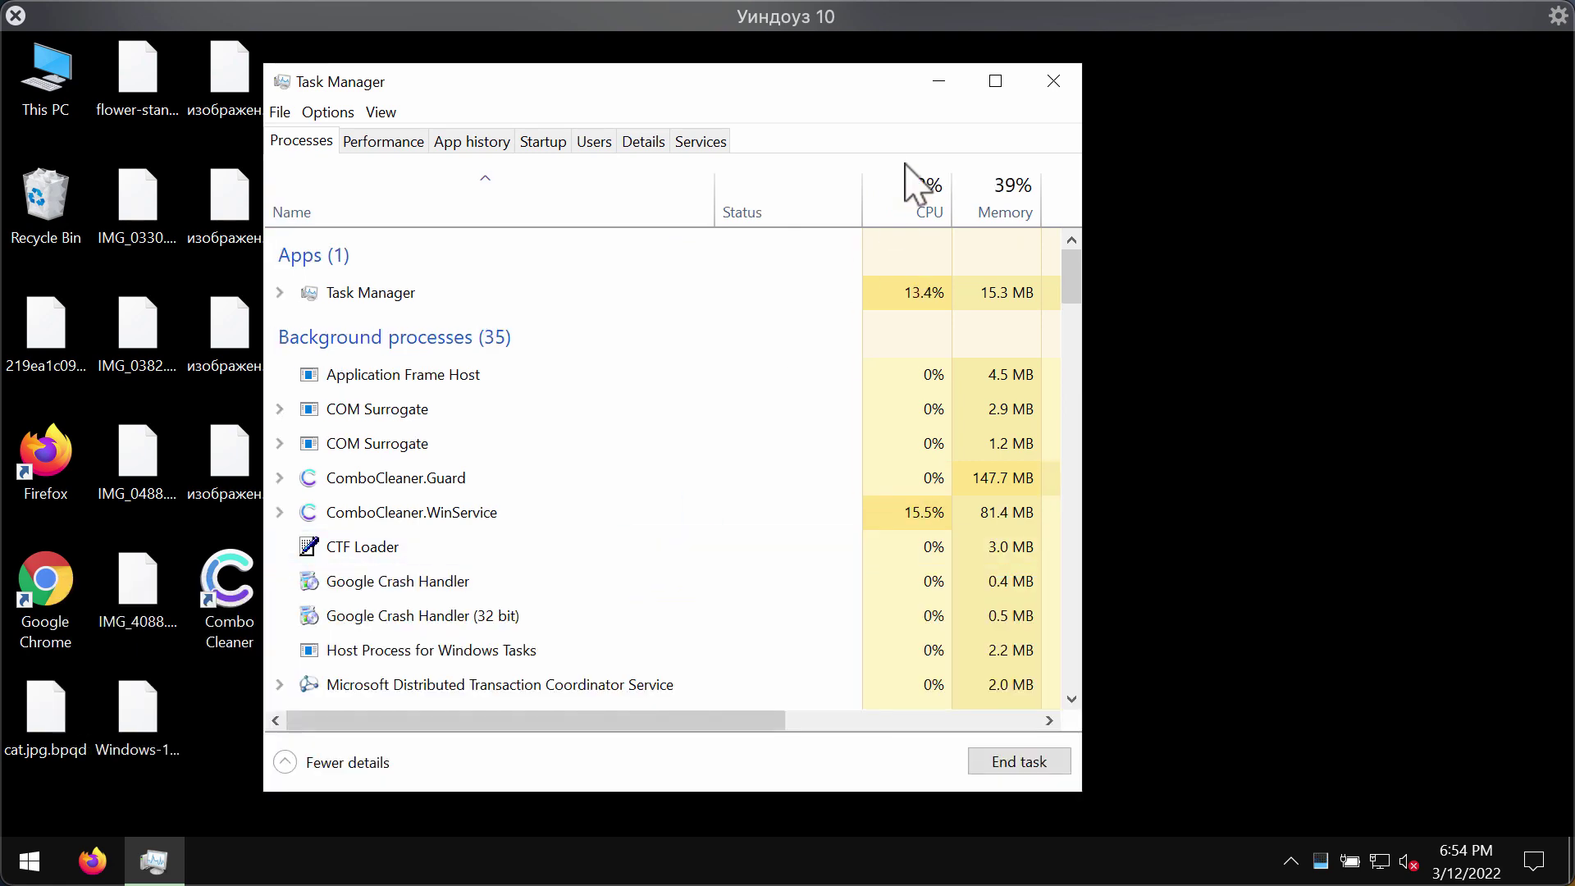
pyautogui.scroll(-2, 649, 545)
pyautogui.scroll(-3, 650, 545)
pyautogui.scroll(-1, 651, 545)
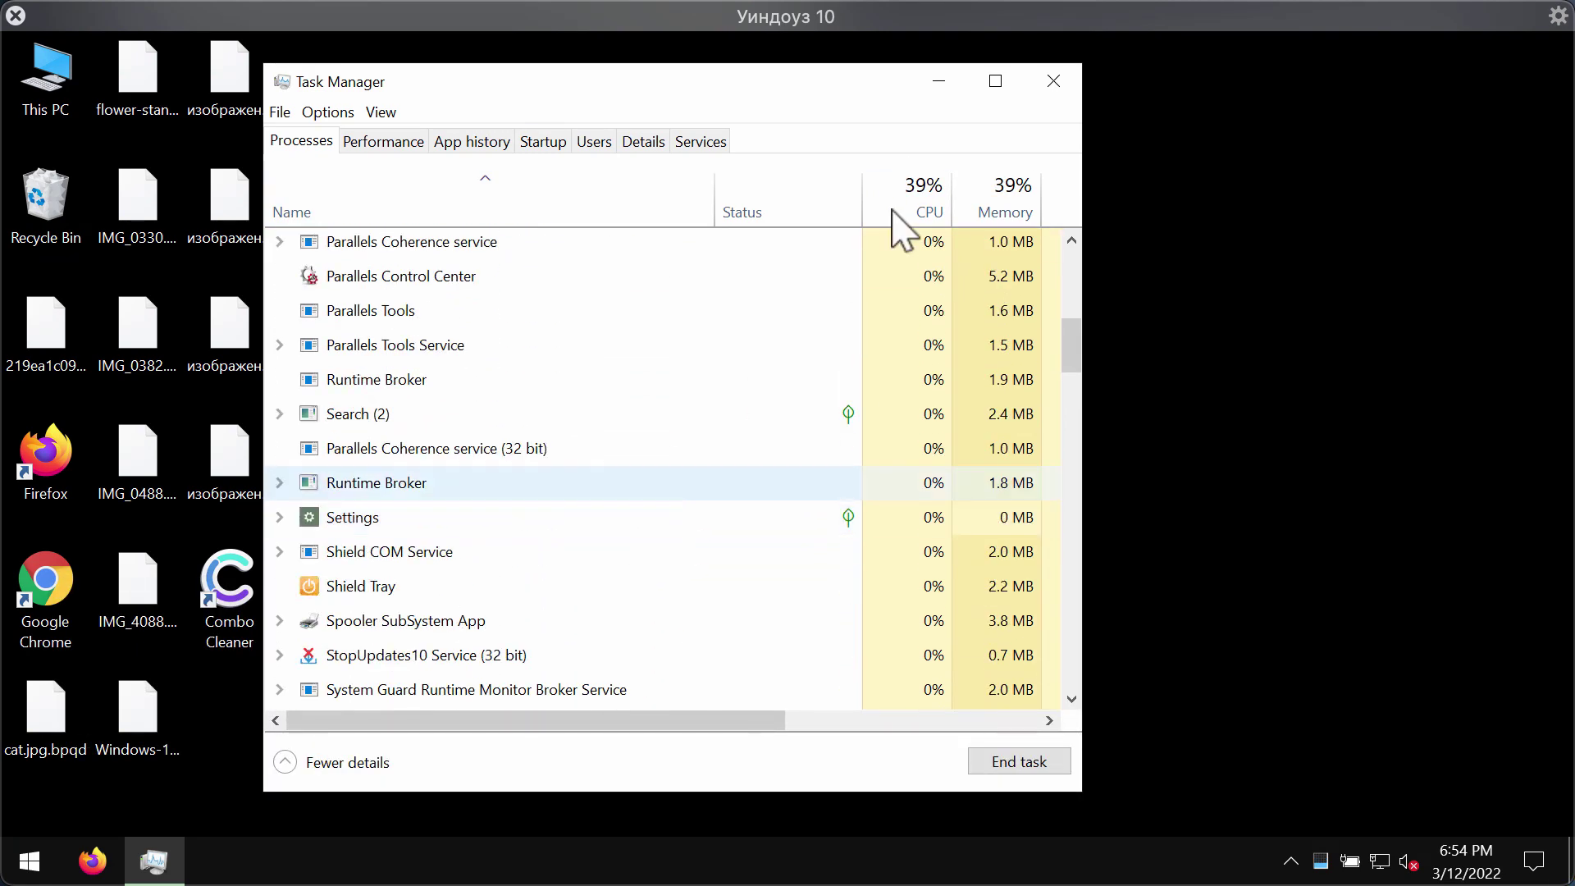
pyautogui.scroll(-2, 684, 569)
pyautogui.scroll(2, 689, 565)
pyautogui.scroll(5, 862, 394)
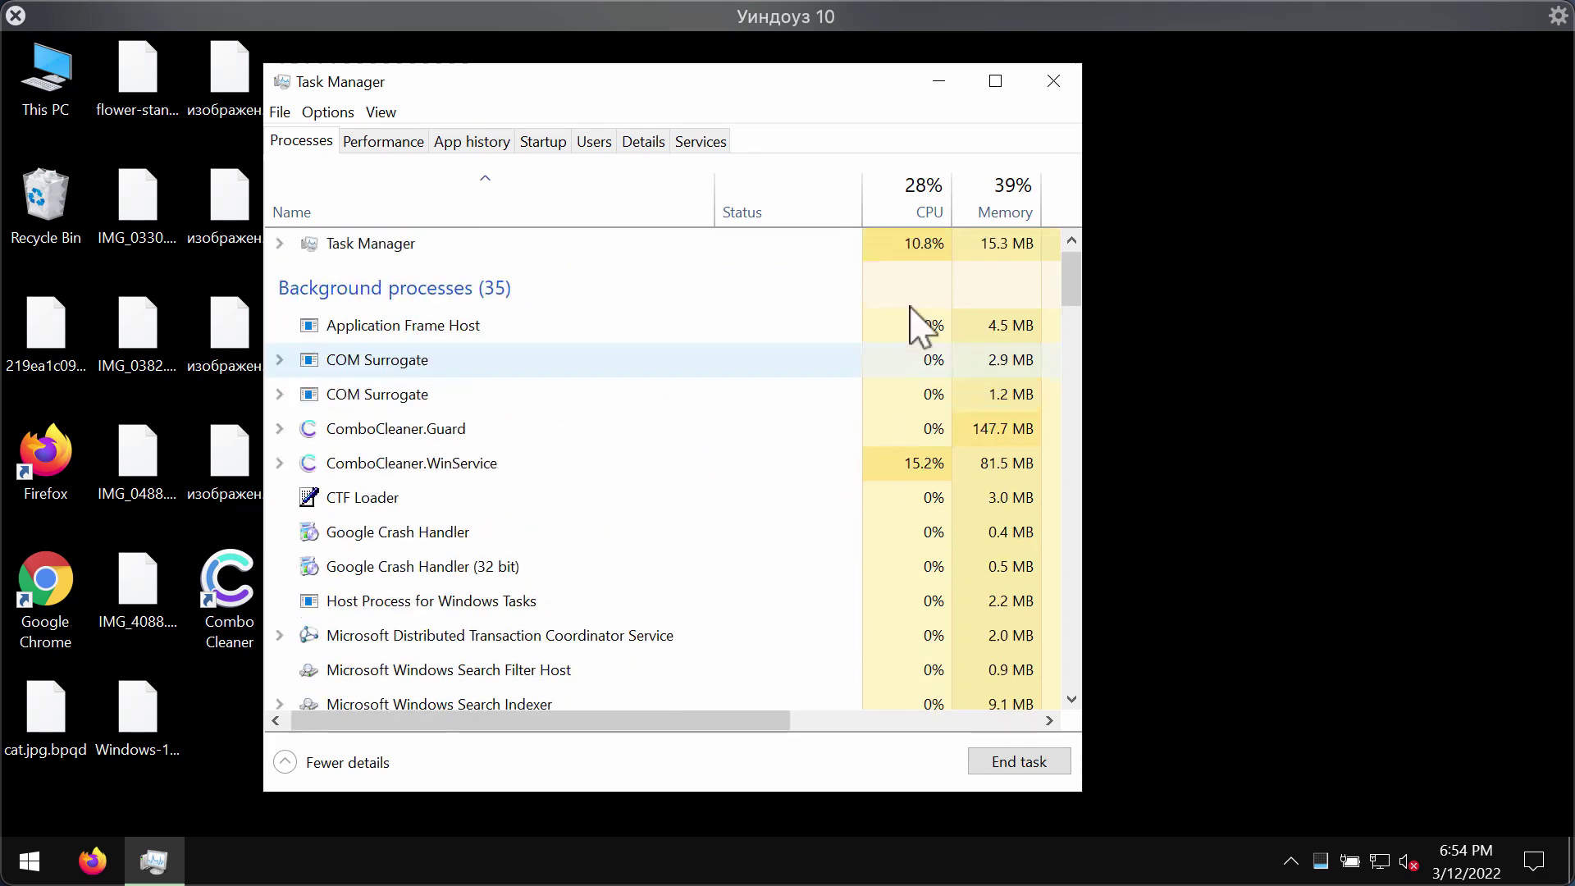
# Step: Close Task Manager and inspect the encrypted IMG_4088 and Windows-11-Wallpaper .bpqd files
pyautogui.click(1053, 81)
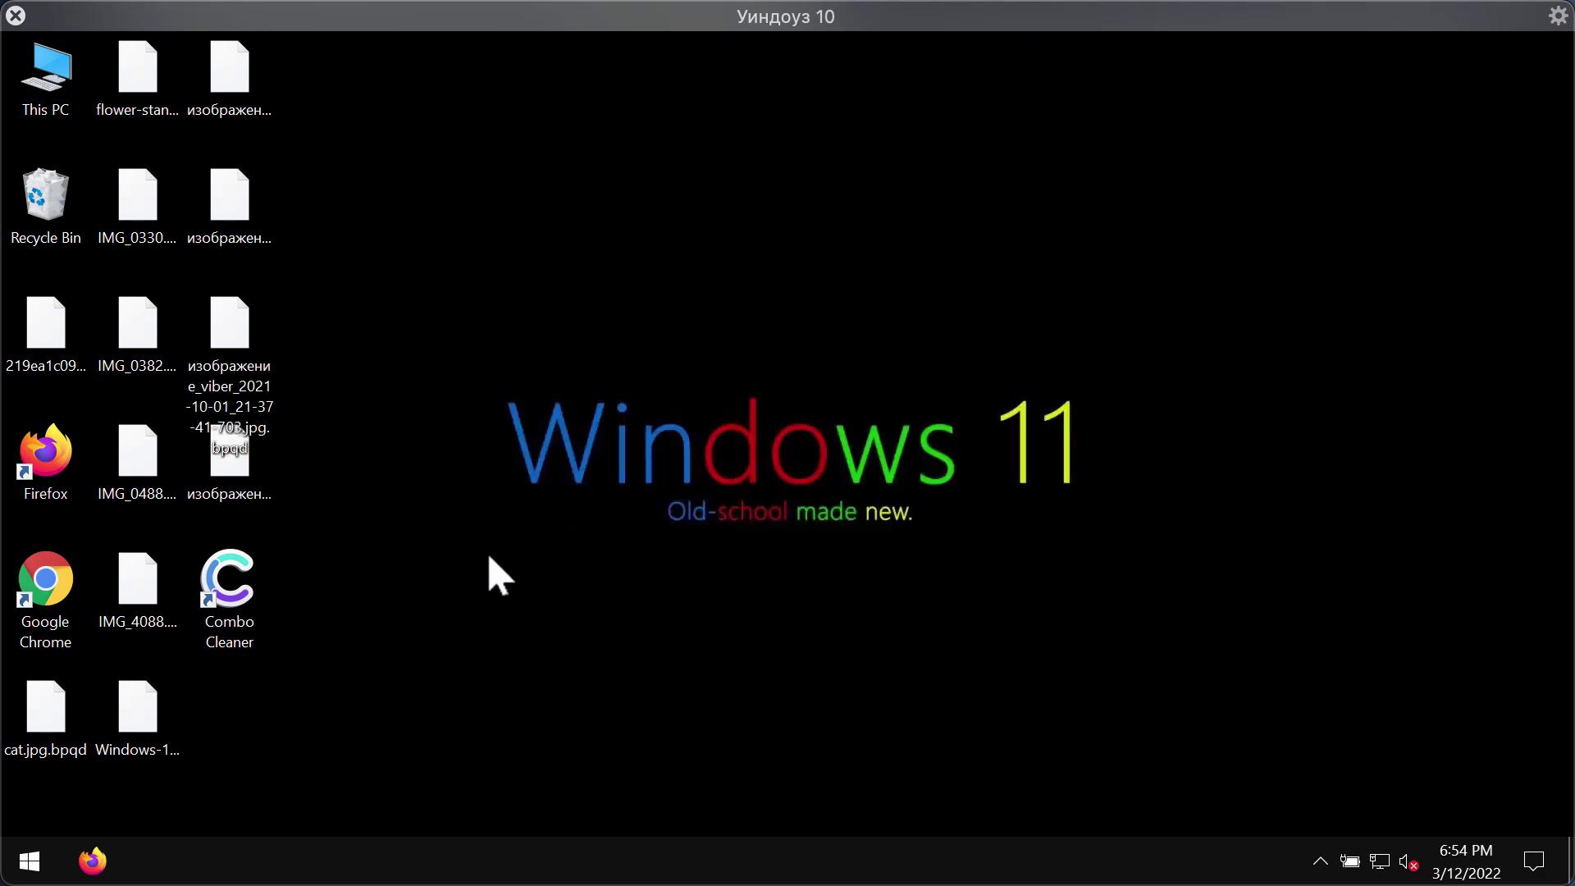
pyautogui.click(253, 99)
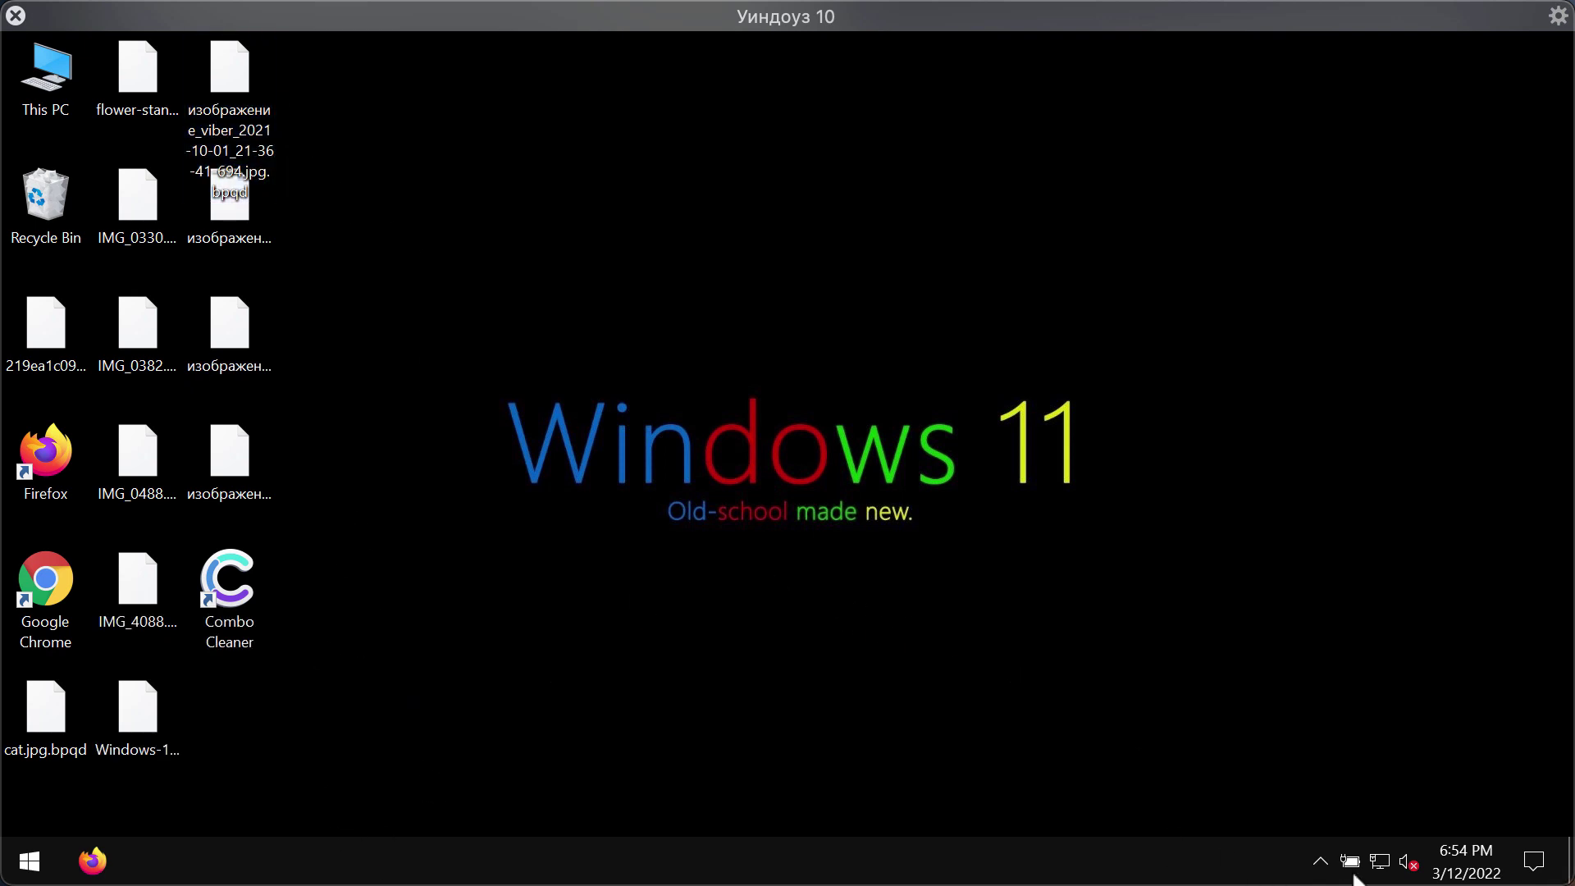
pyautogui.click(1319, 860)
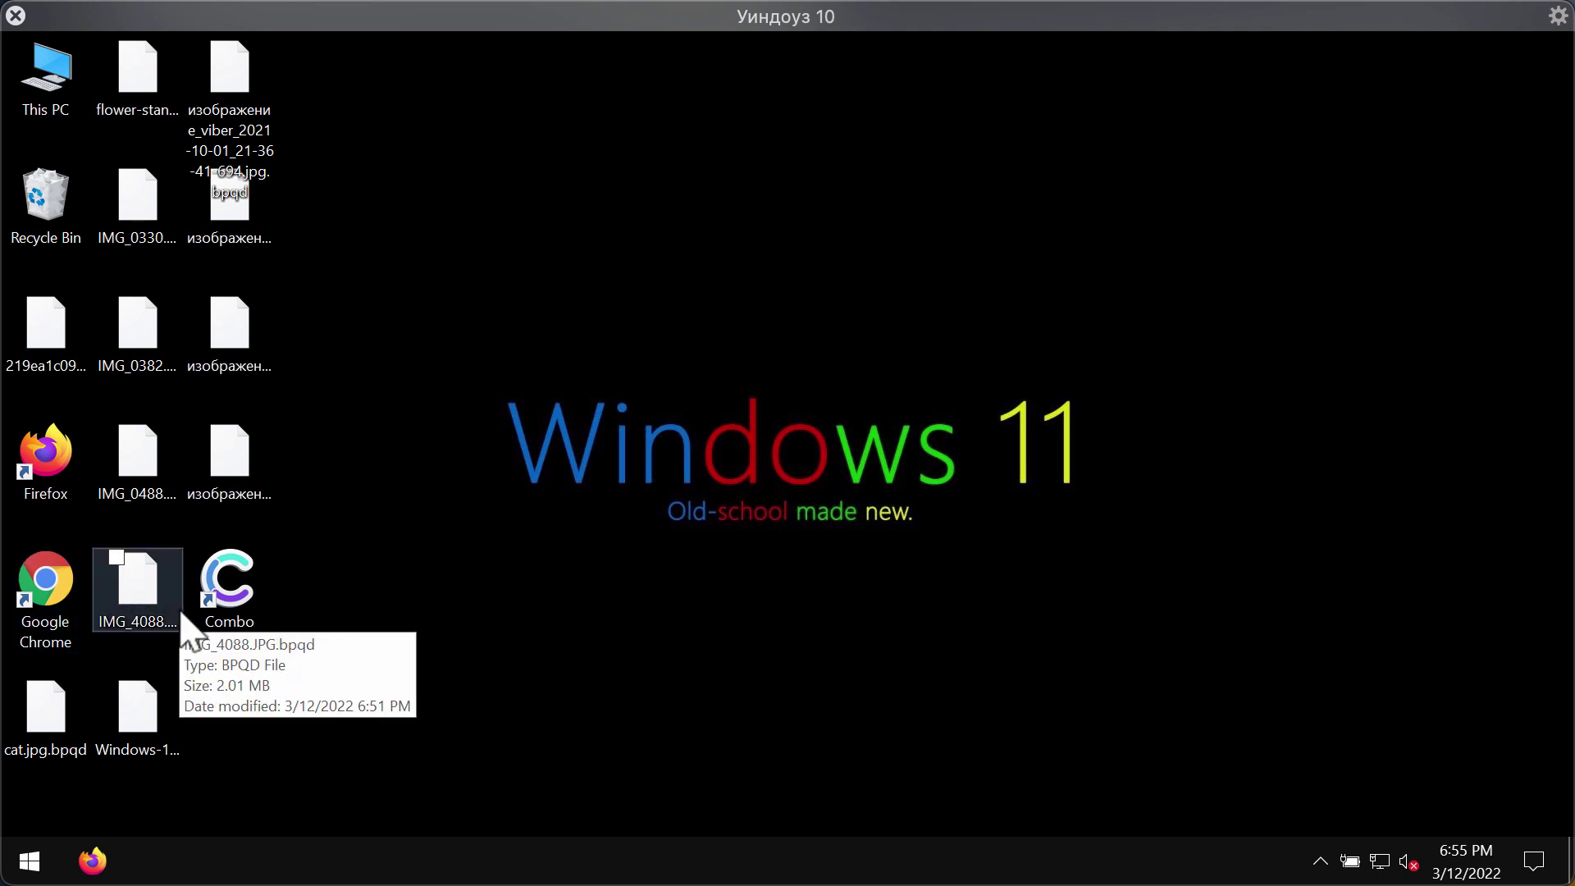
pyautogui.click(141, 721)
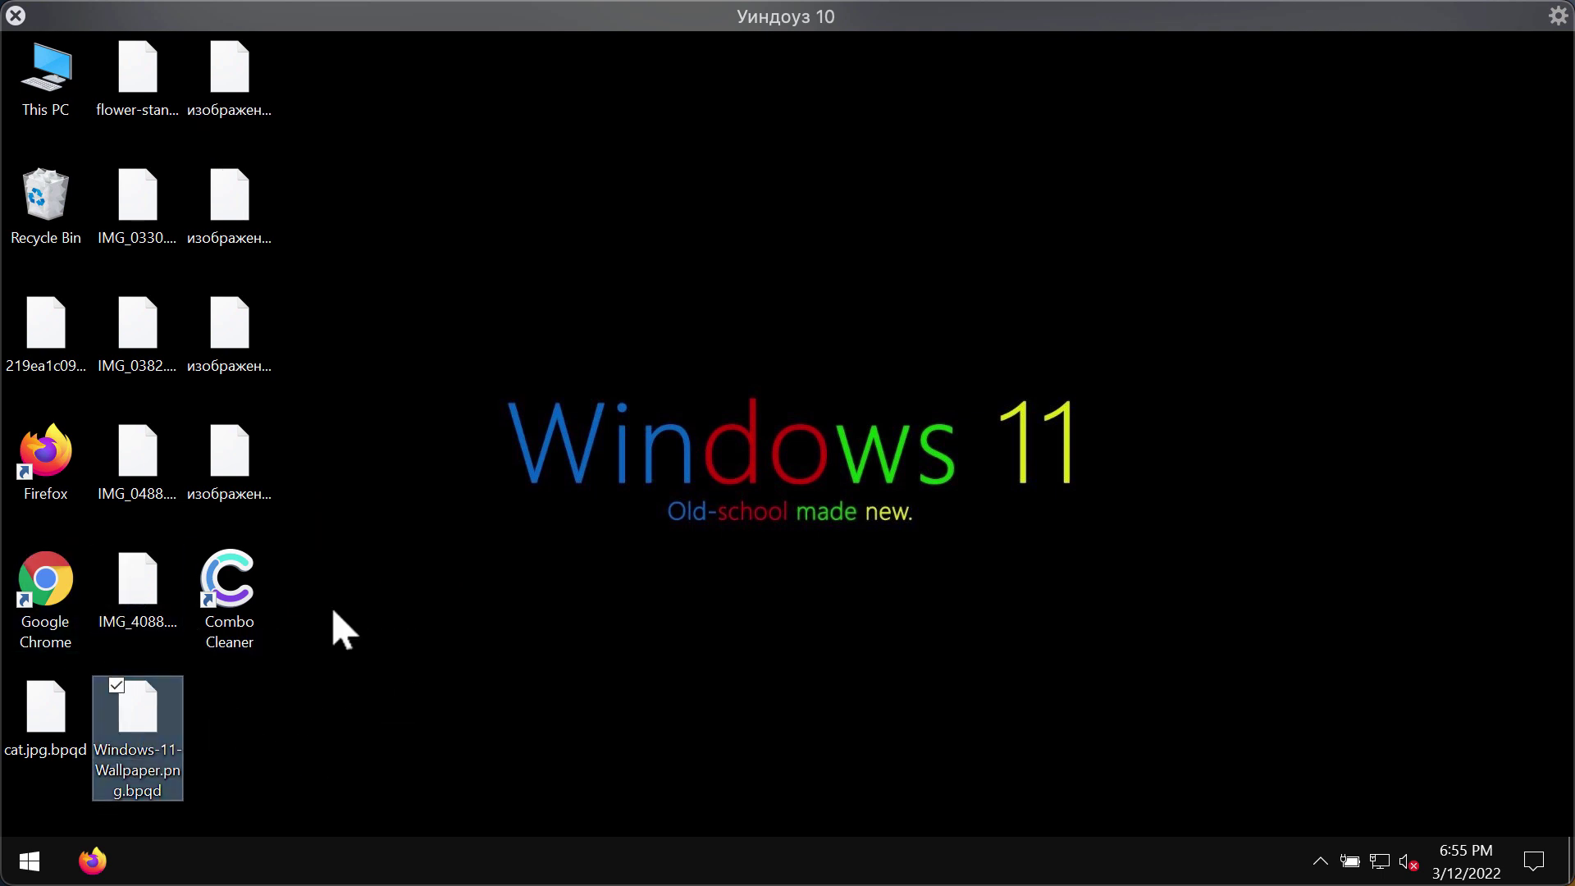
pyautogui.click(344, 631)
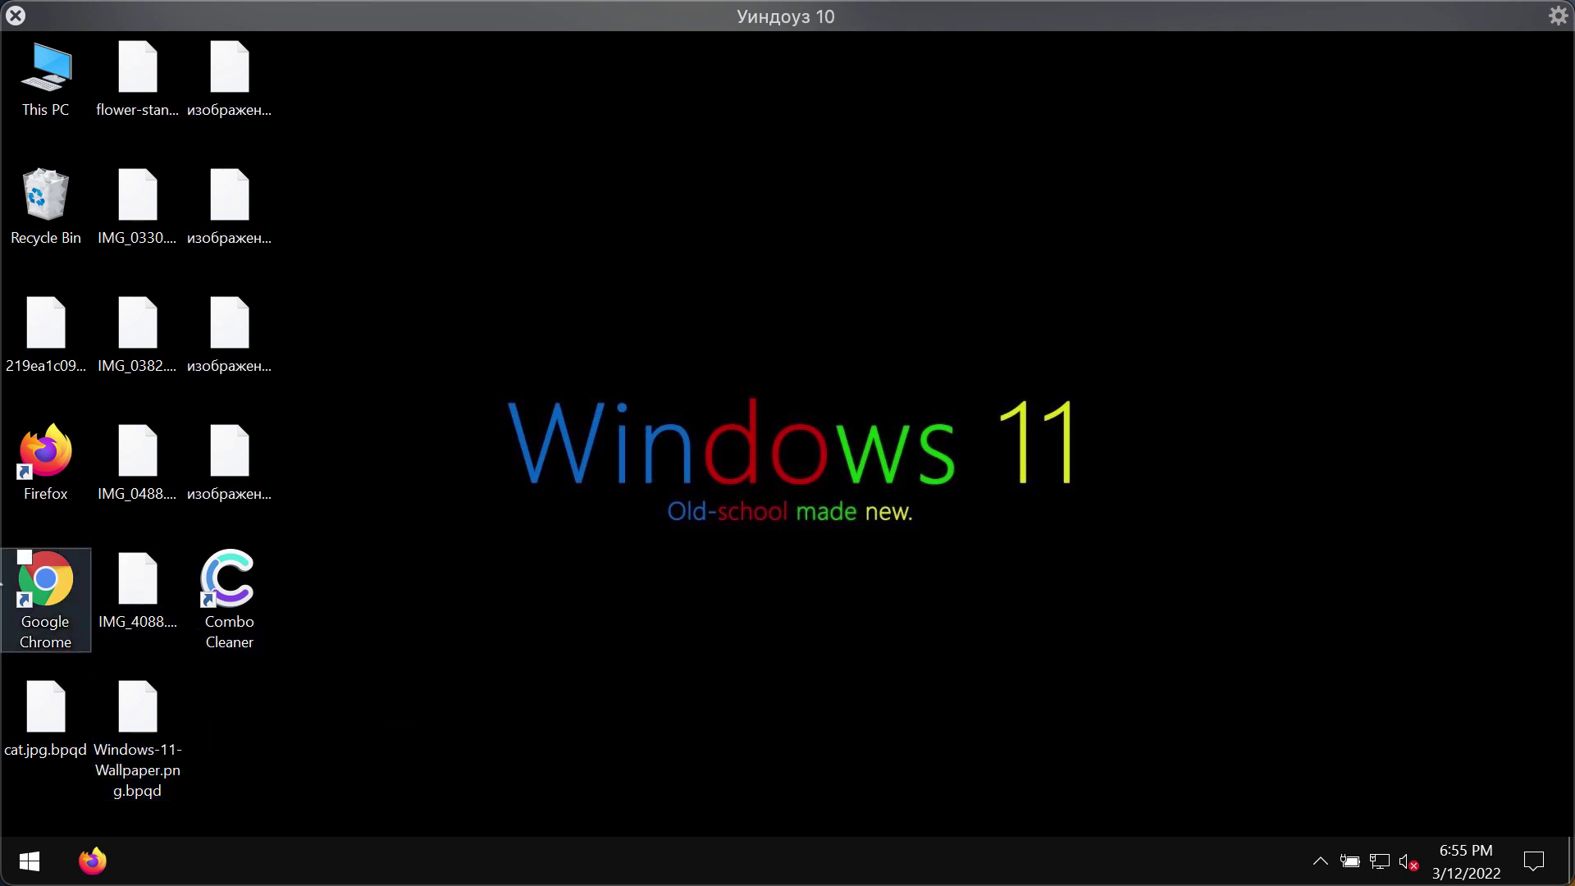
pyautogui.click(65, 601)
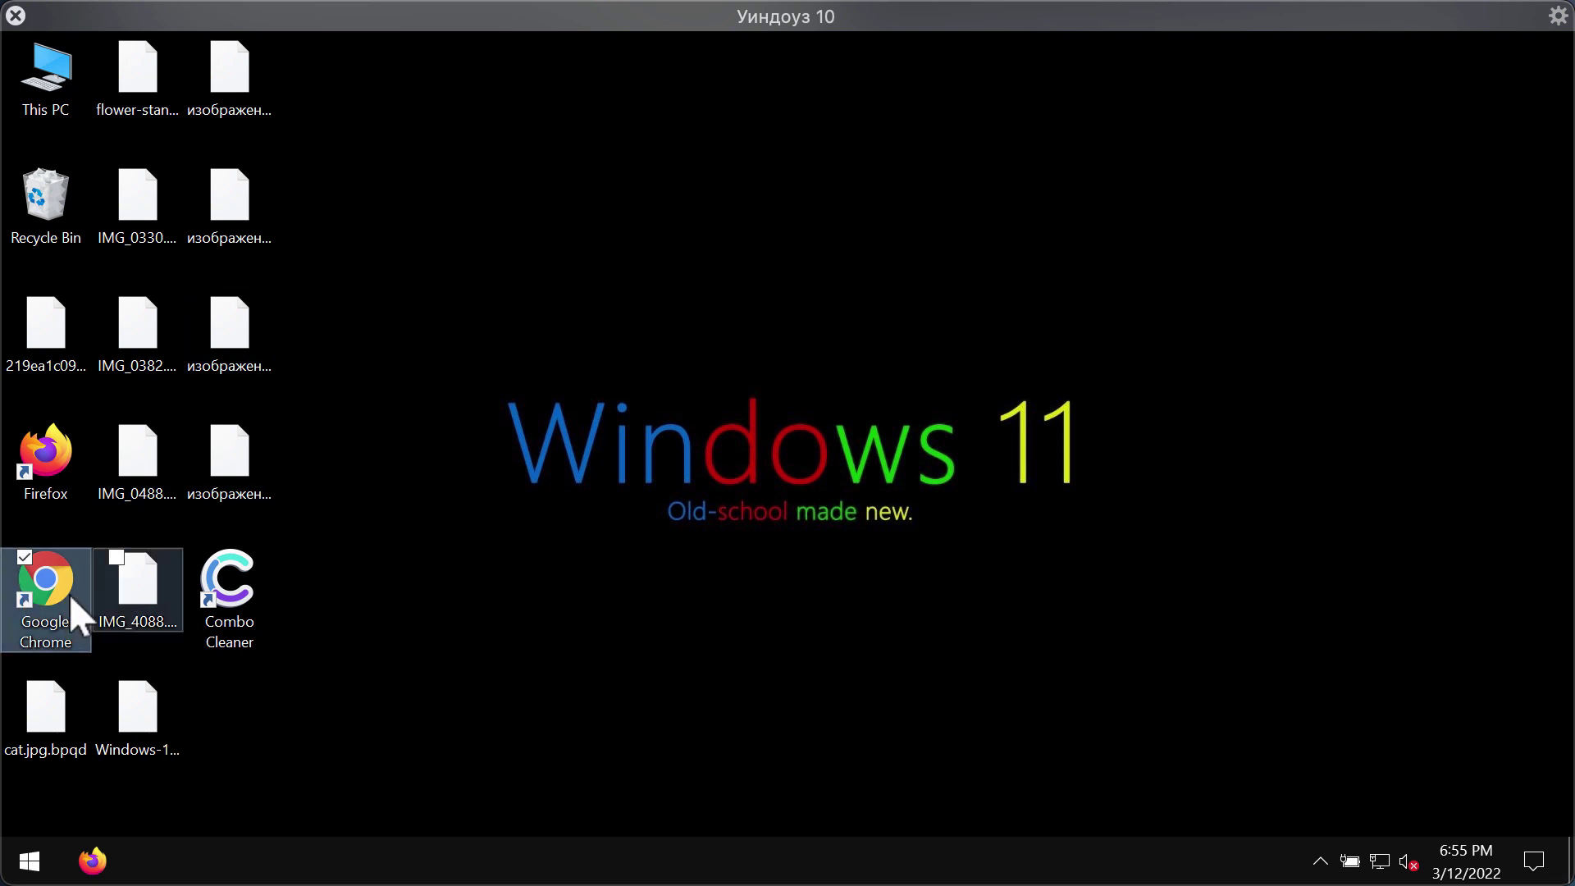
# Step: Launch Chrome, go to combocleaner.com, reveal its full address, then minimize the browser
pyautogui.doubleClick(56, 609)
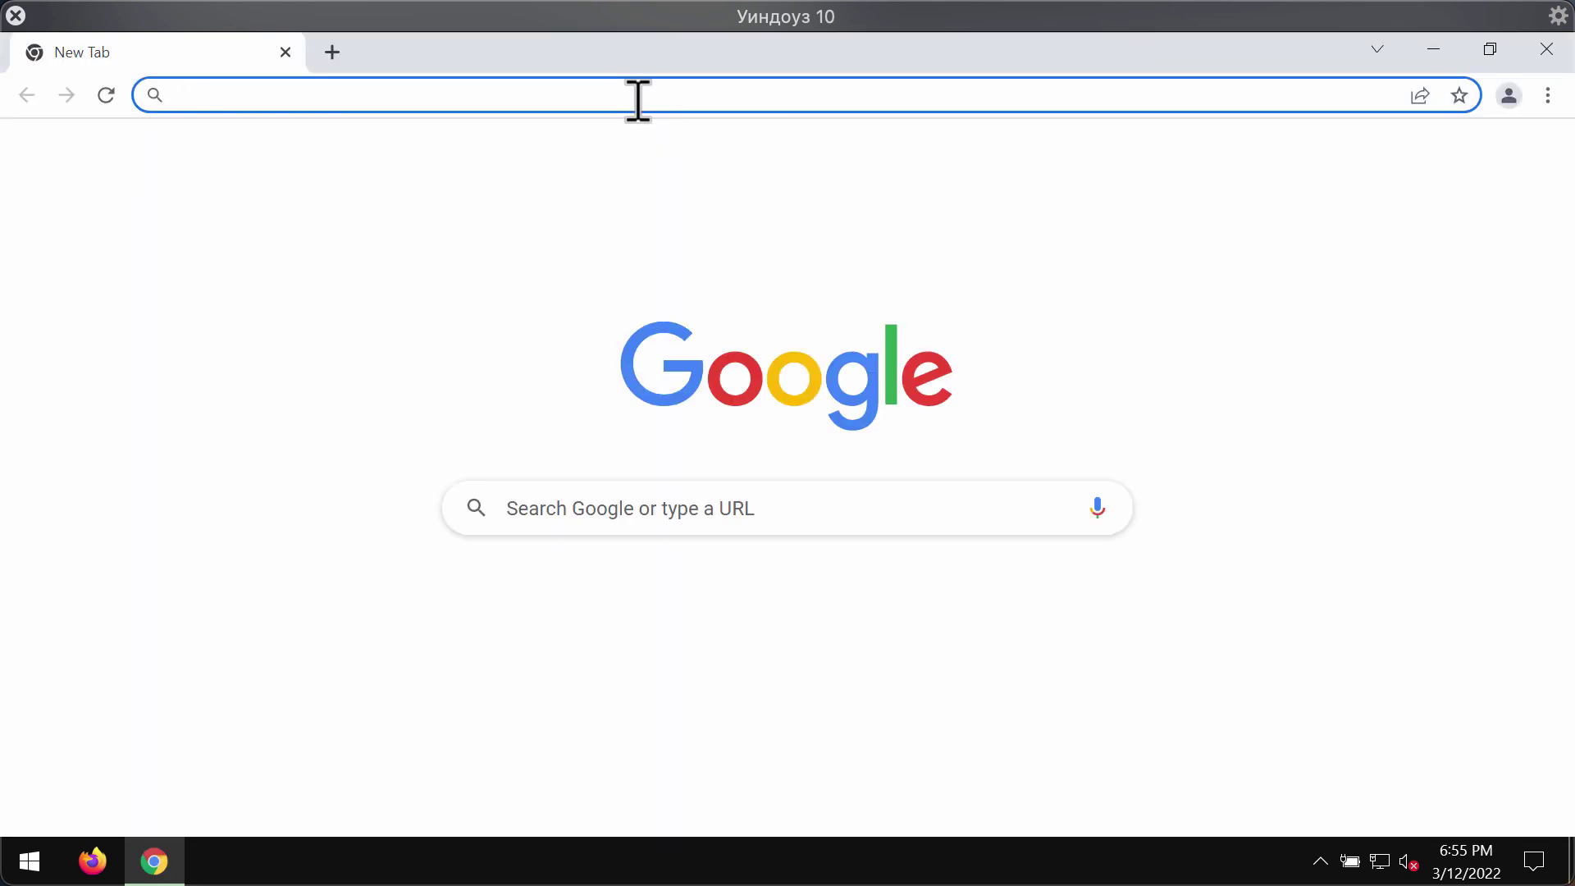
pyautogui.write('c')
pyautogui.press('Return')
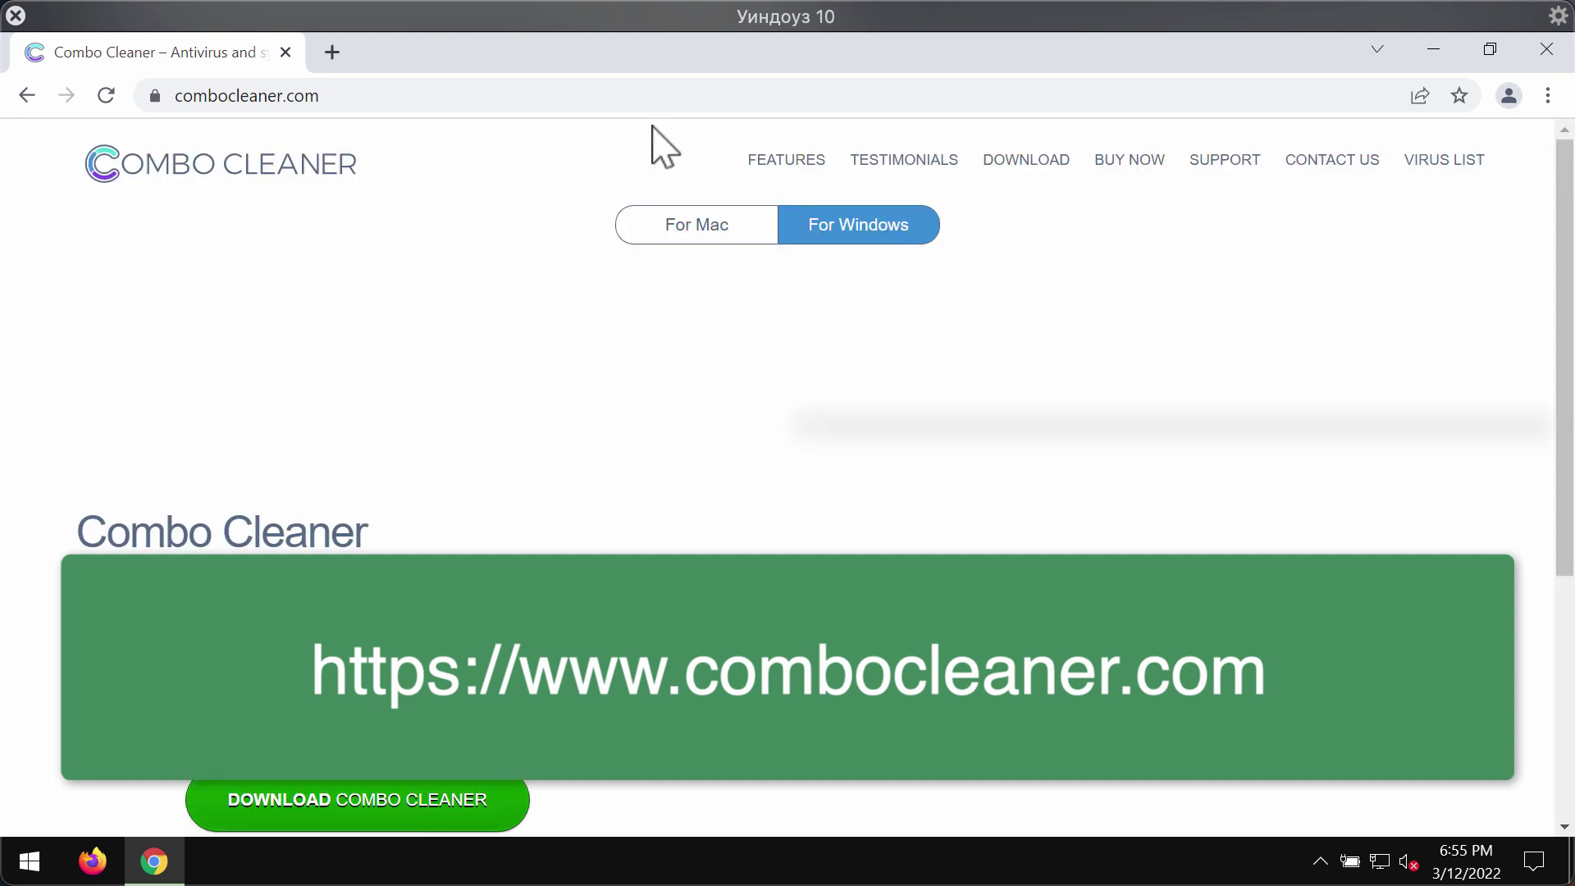
pyautogui.scroll(-1, 479, 555)
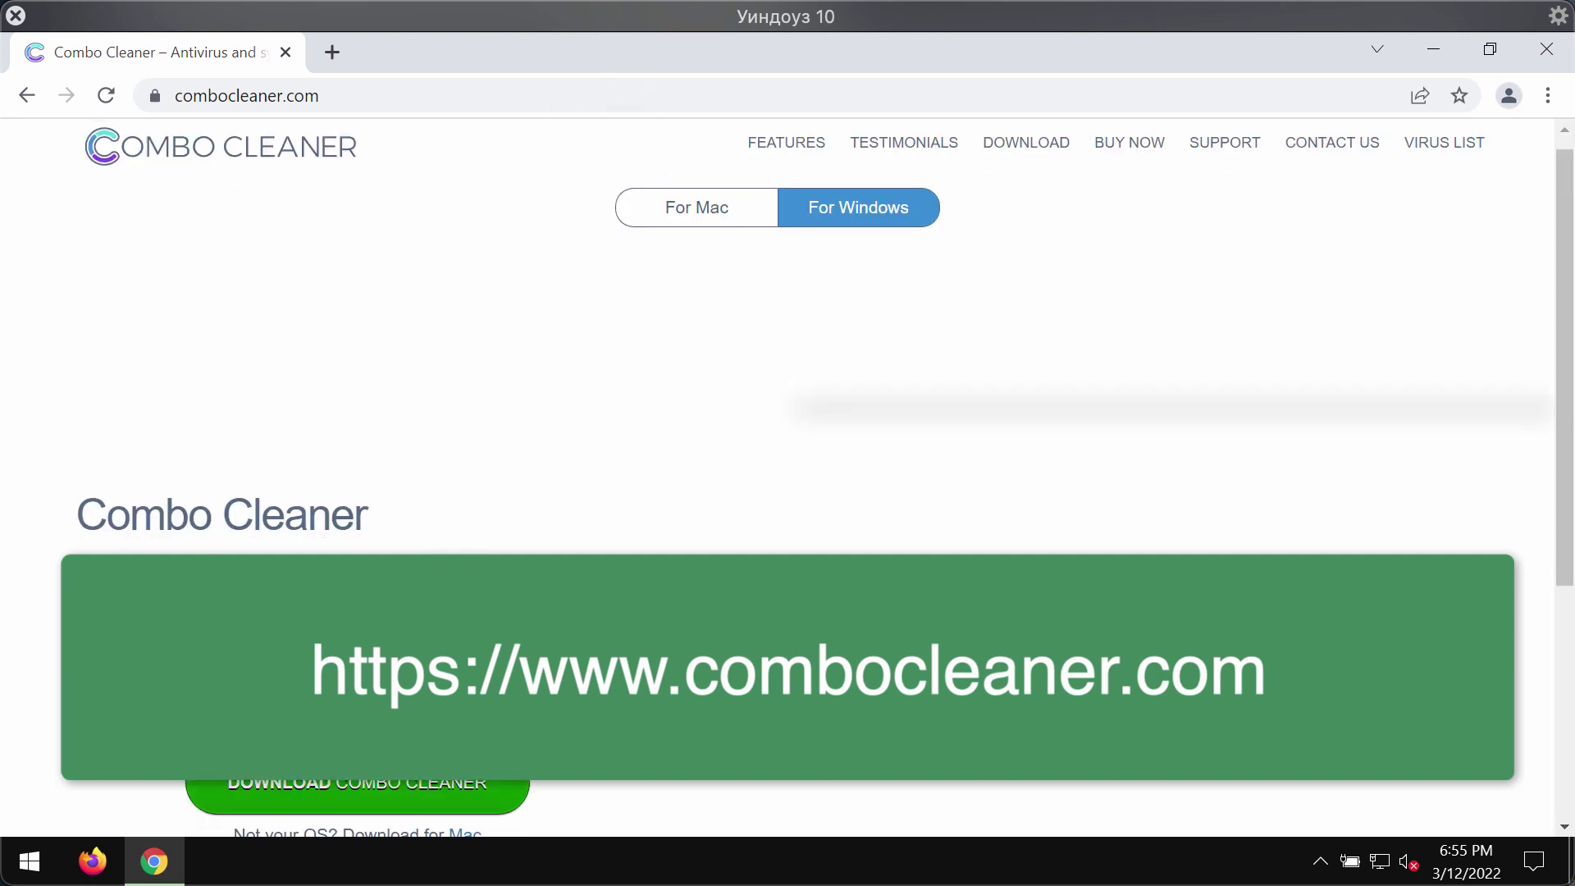
pyautogui.scroll(1, 405, 538)
pyautogui.click(349, 90)
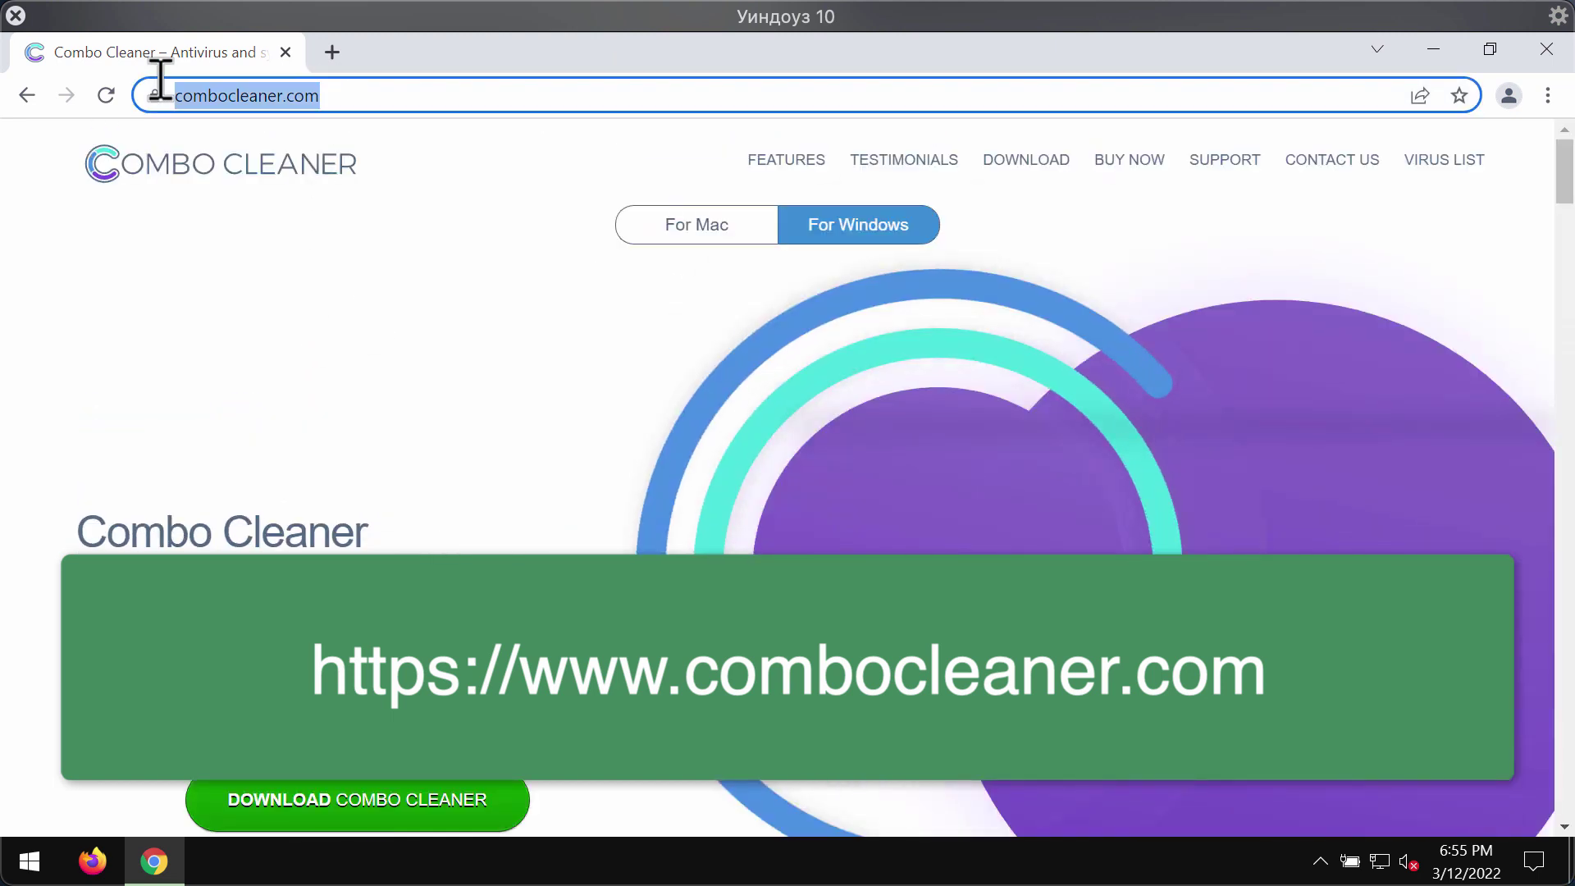
pyautogui.click(353, 94)
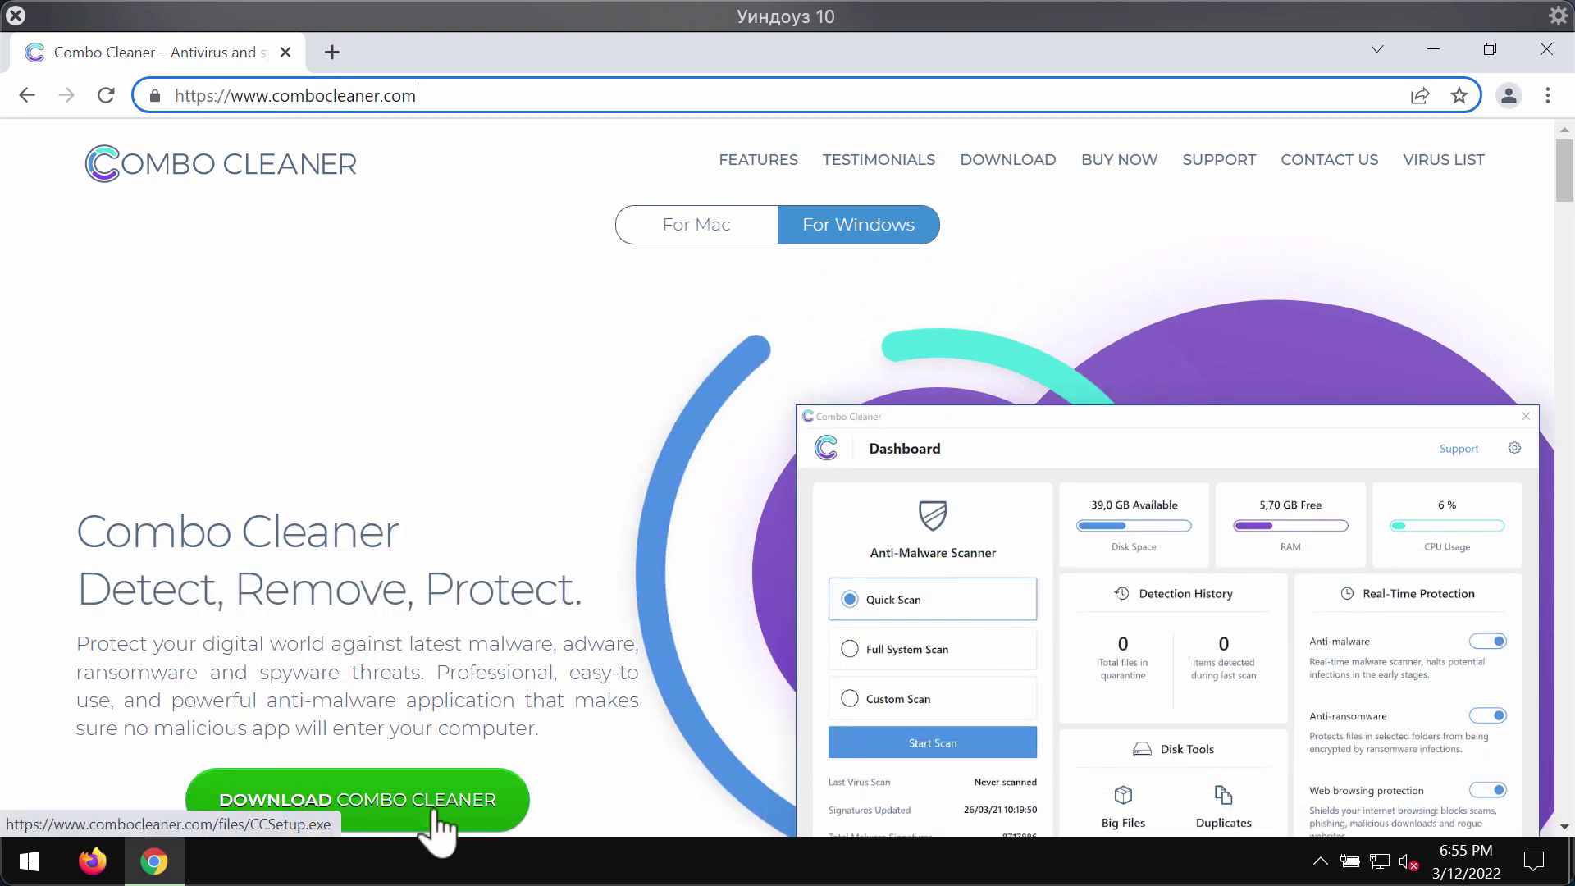
pyautogui.click(1433, 51)
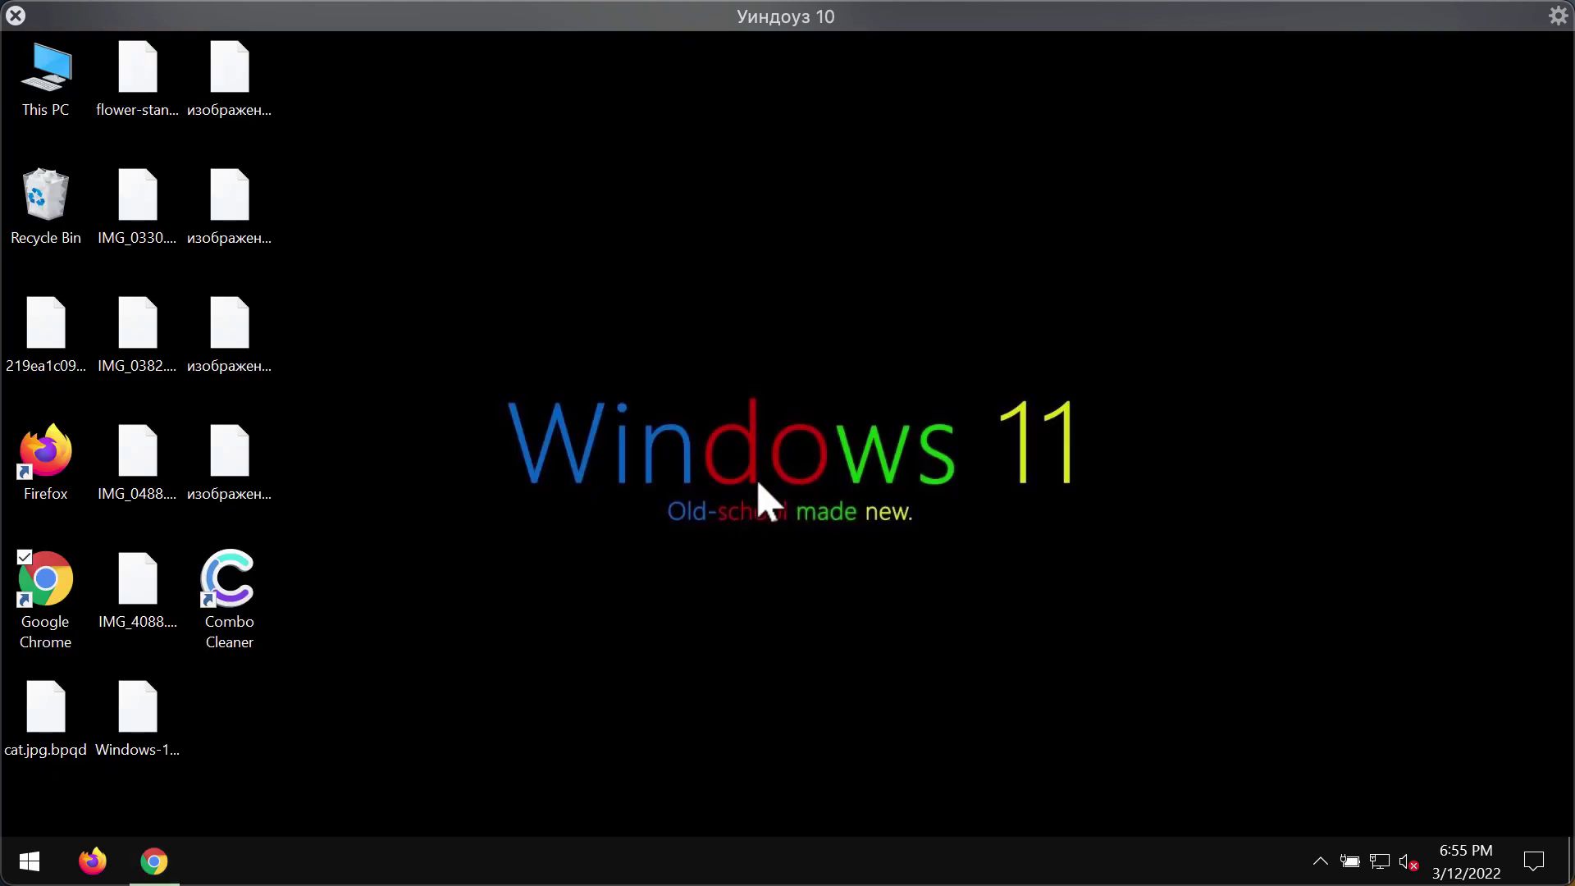
# Step: Launch Combo Cleaner from its desktop icon and shift its window slightly right
pyautogui.doubleClick(234, 597)
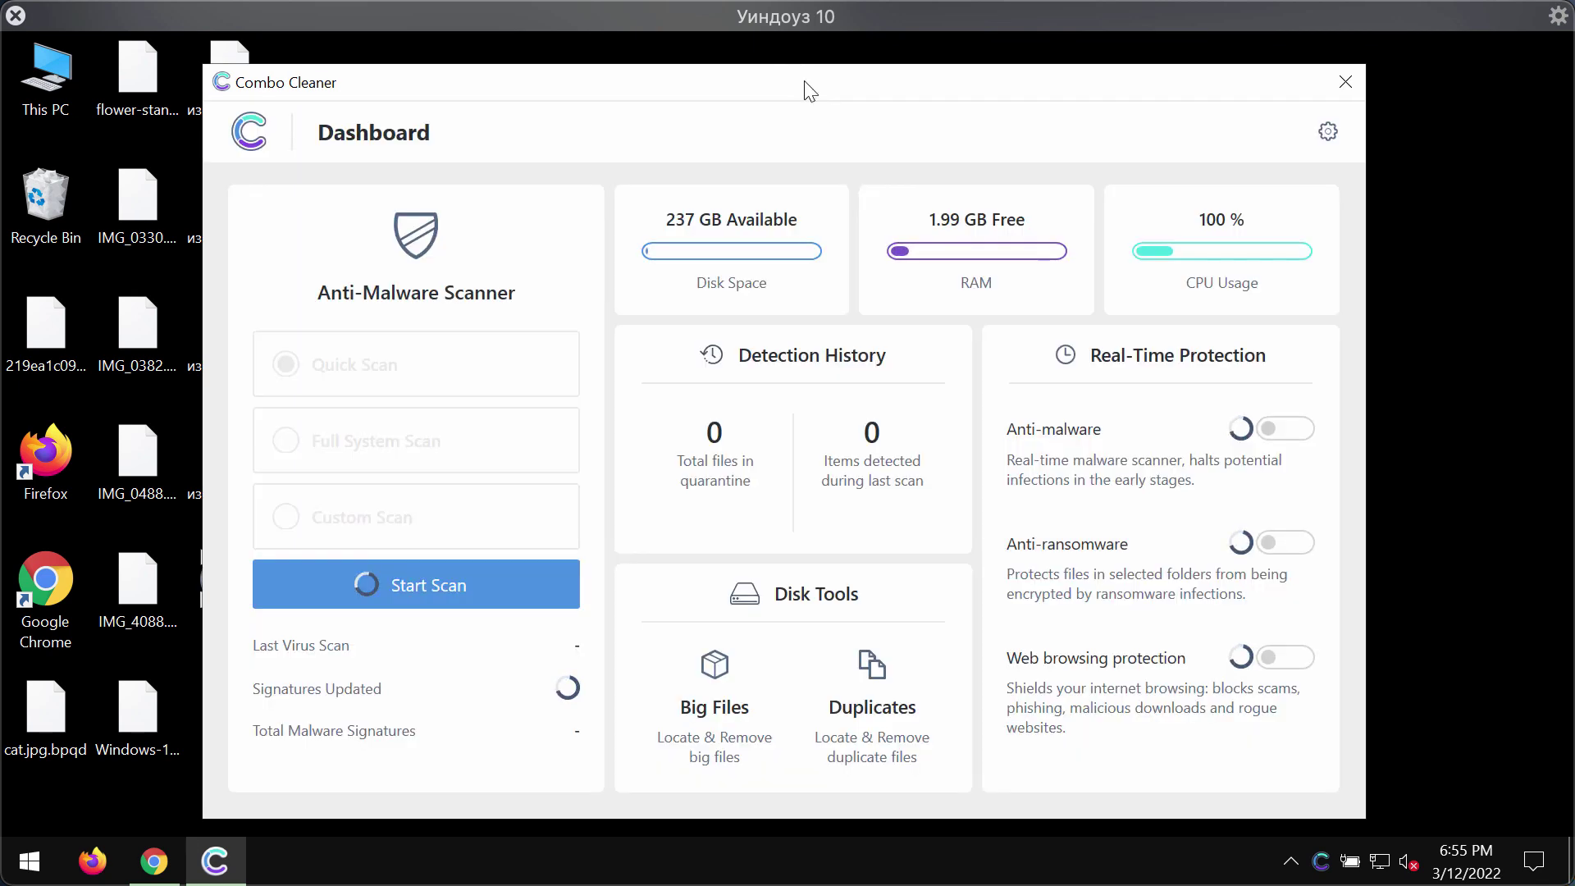
pyautogui.moveTo(804, 88); pyautogui.dragTo(893, 90)
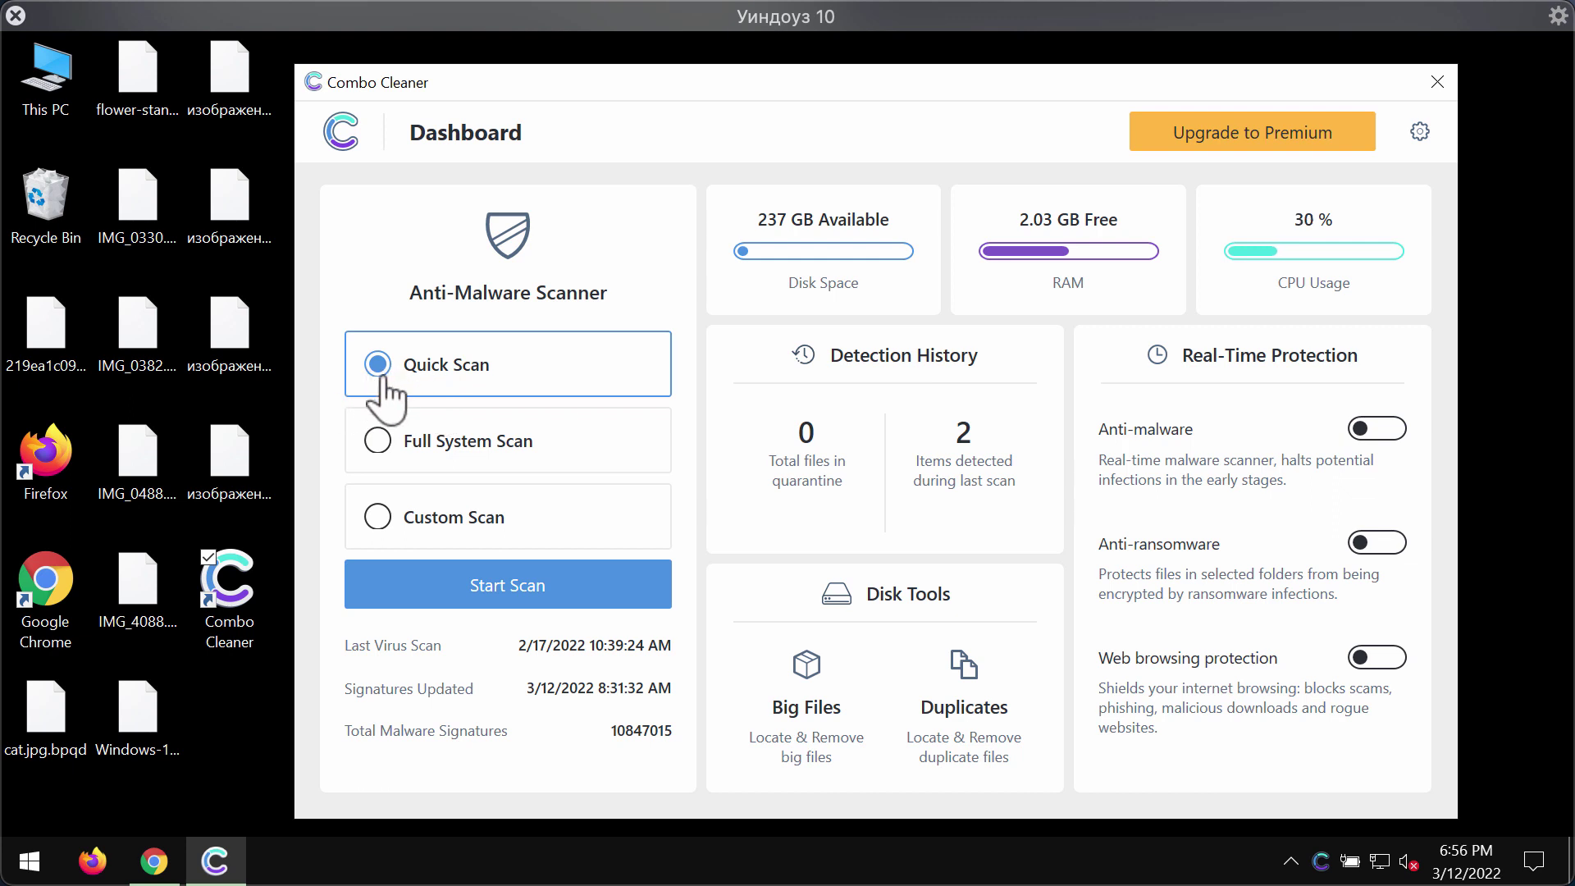
# Step: Start the quick malware scan, shift the window left, and open the gear-icon Settings
pyautogui.click(486, 581)
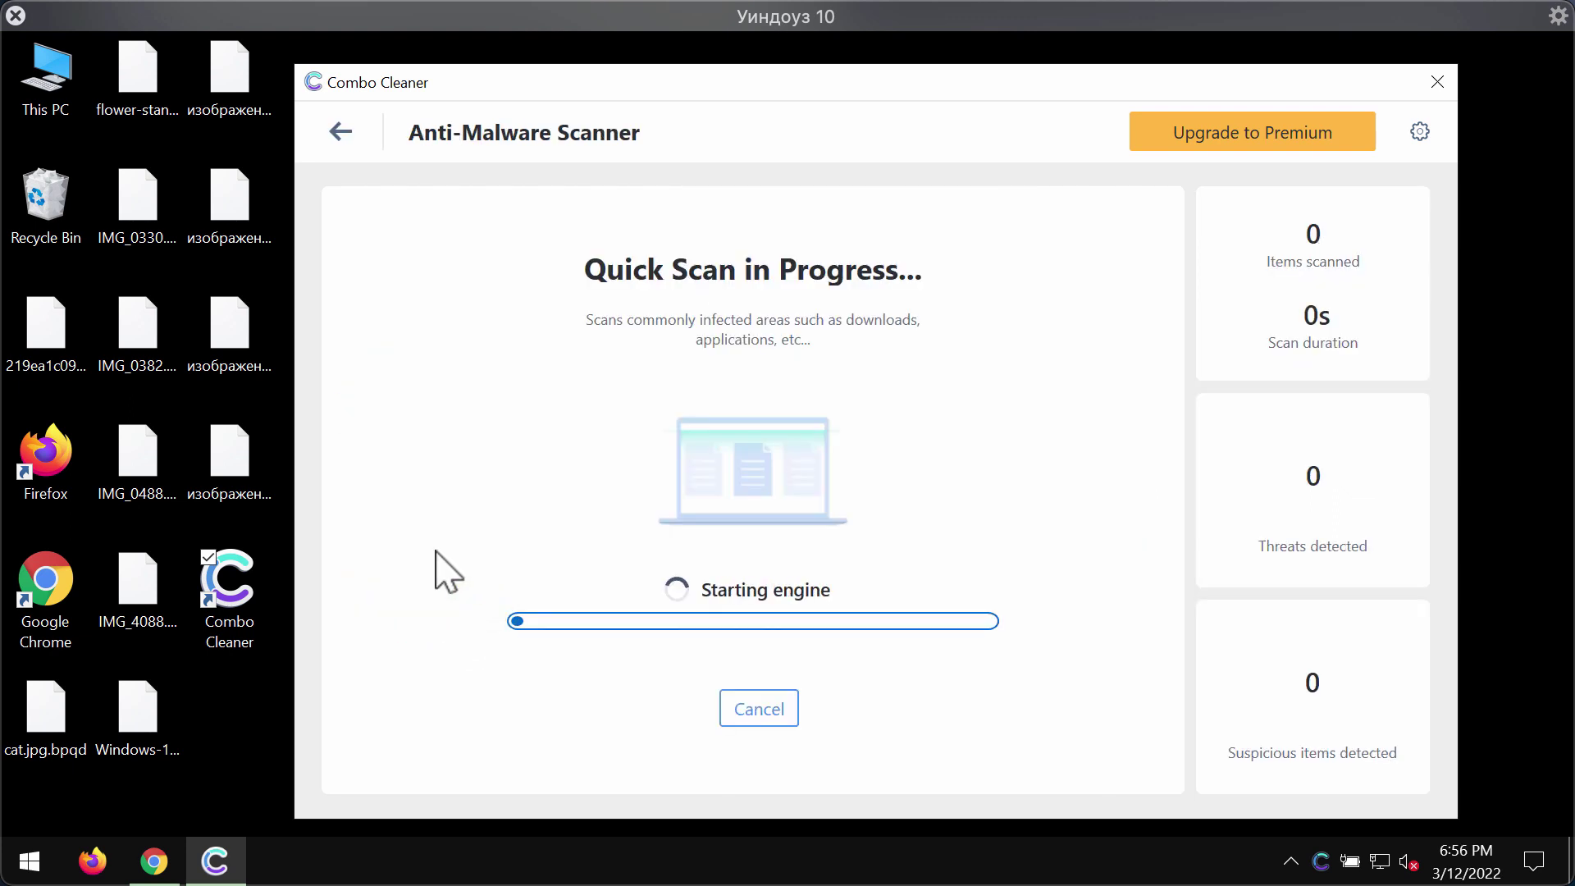
pyautogui.moveTo(828, 88); pyautogui.dragTo(735, 77)
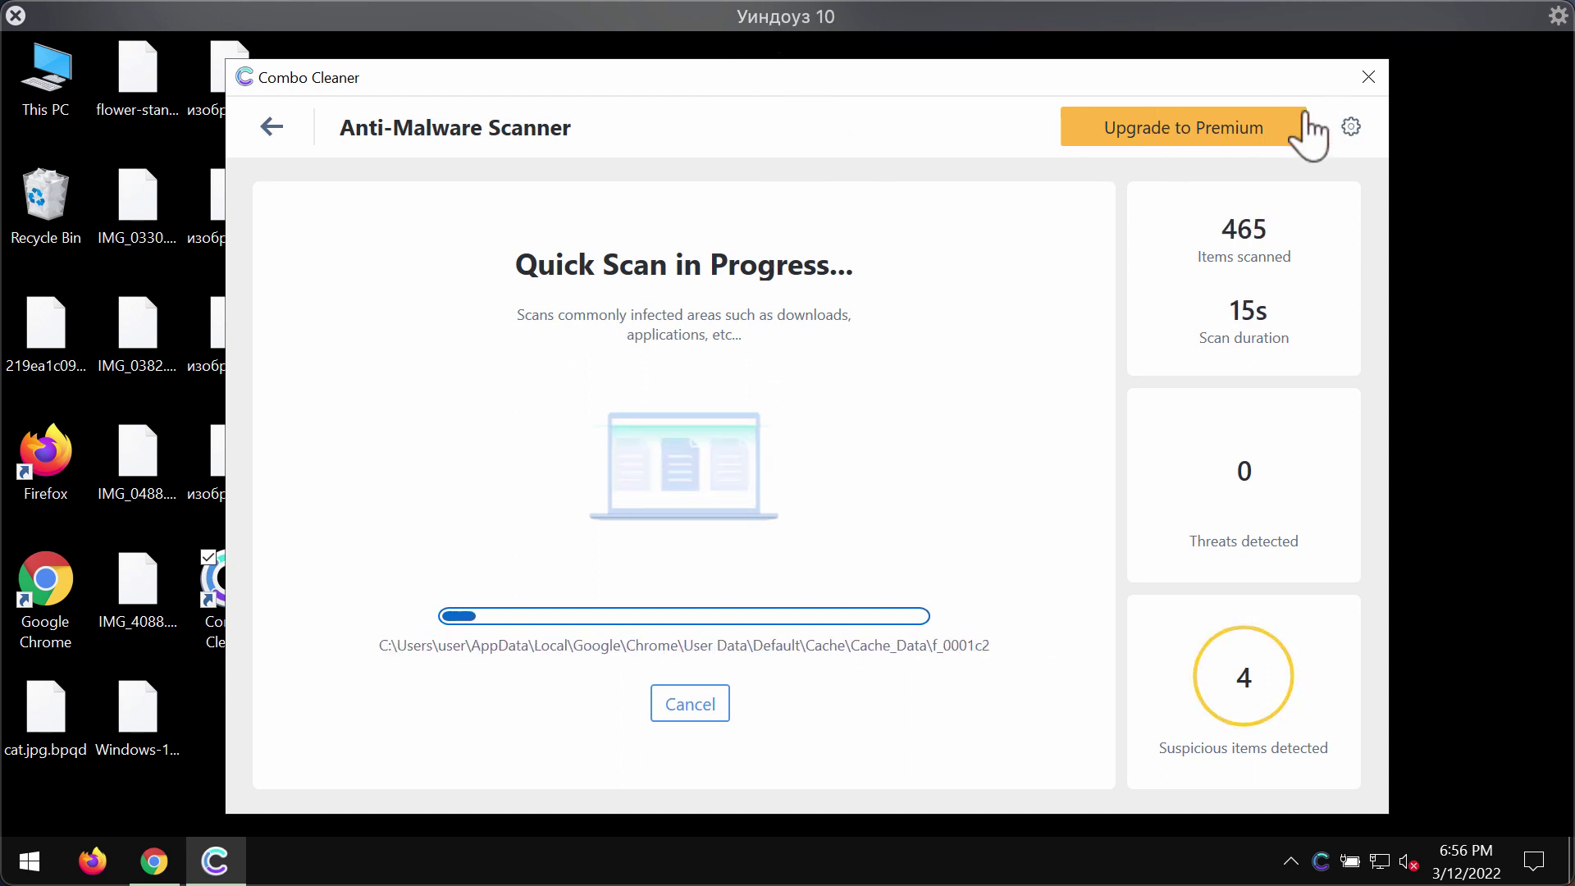
pyautogui.click(1351, 126)
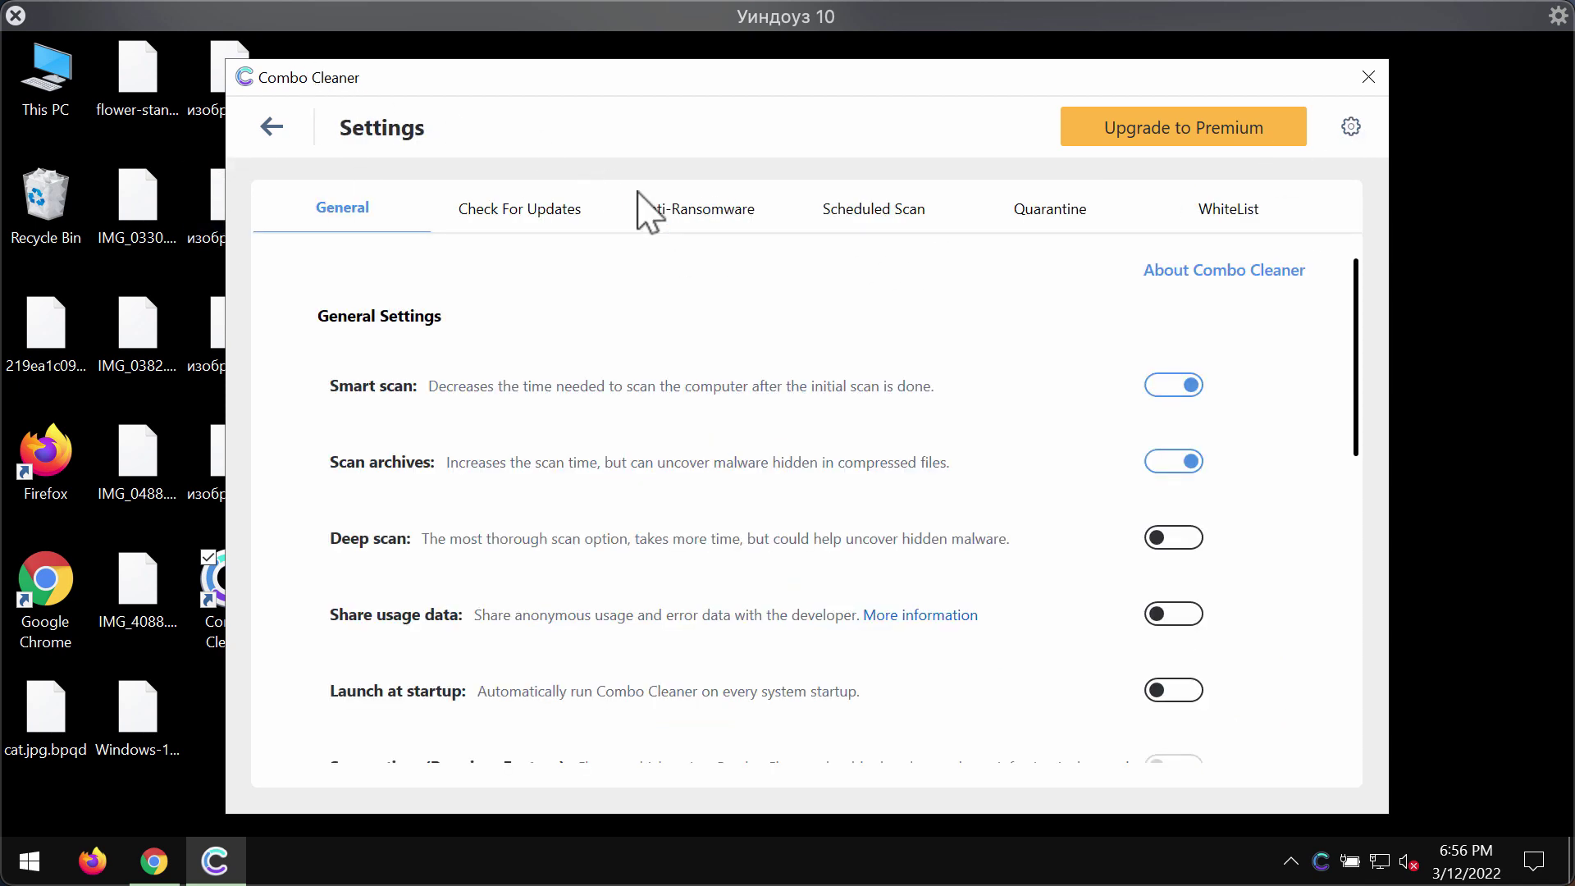
# Step: View the Anti-Ransomware settings tab, which lists no protected folders
pyautogui.click(708, 222)
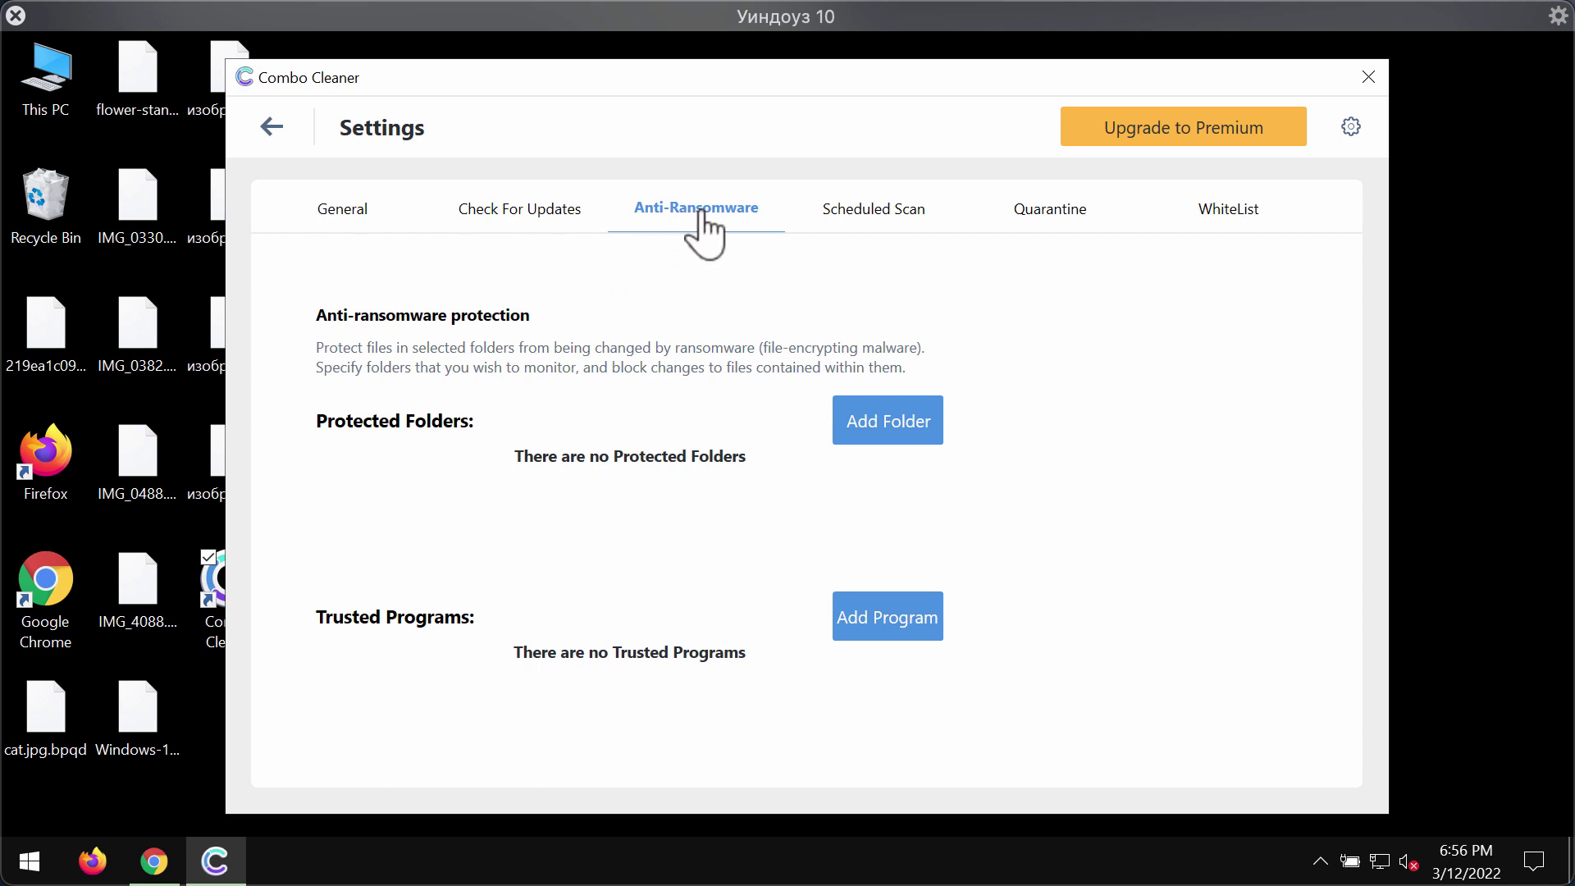
pyautogui.moveTo(774, 79); pyautogui.dragTo(770, 85)
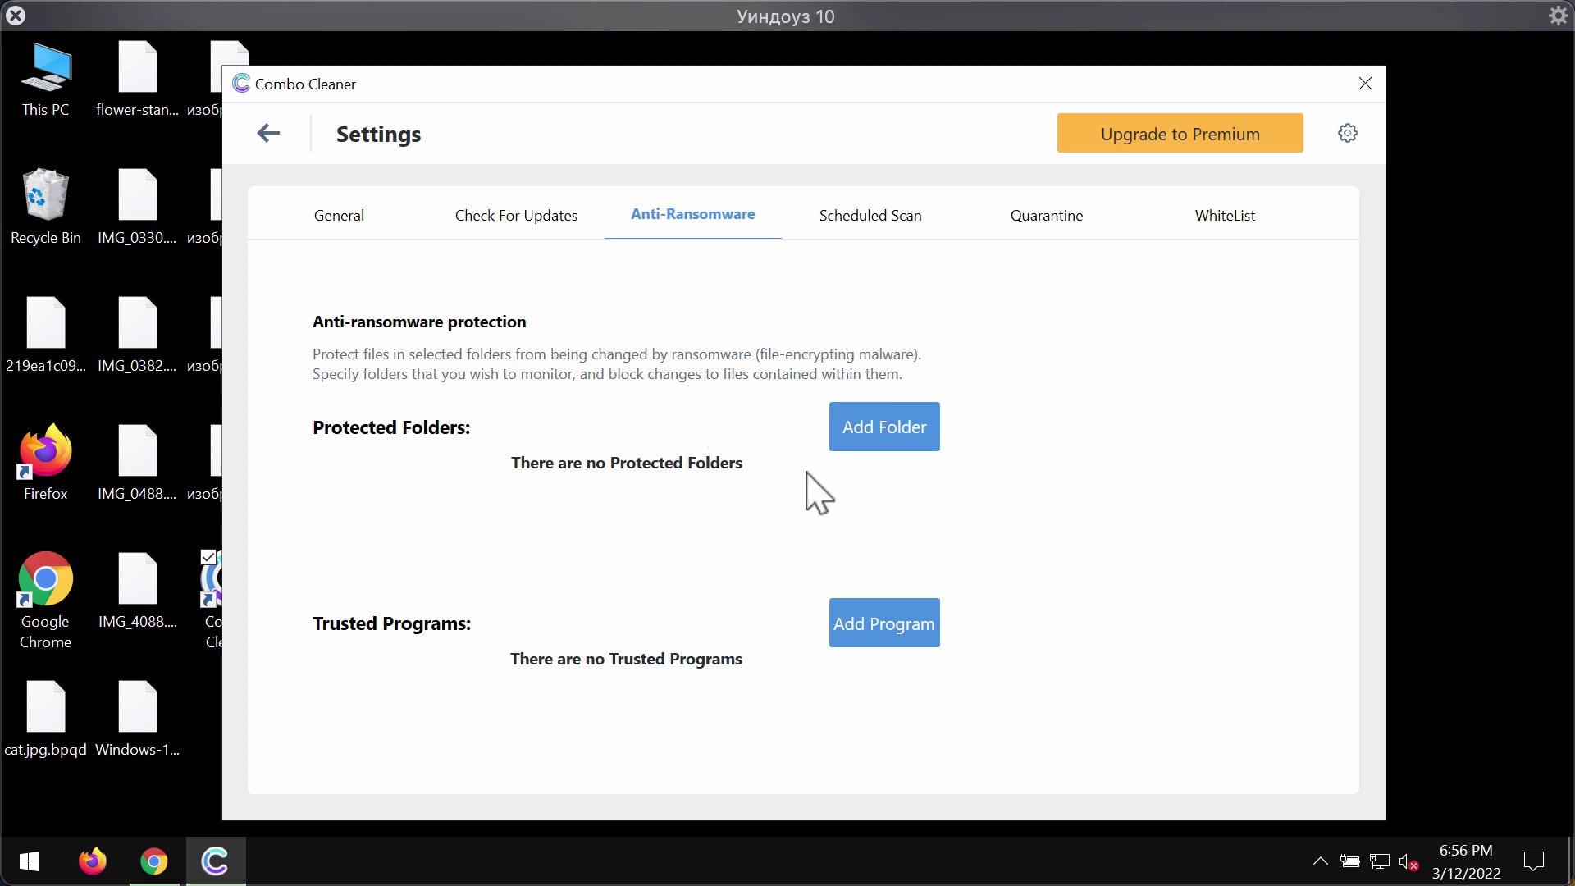
pyautogui.moveTo(798, 89); pyautogui.dragTo(830, 98)
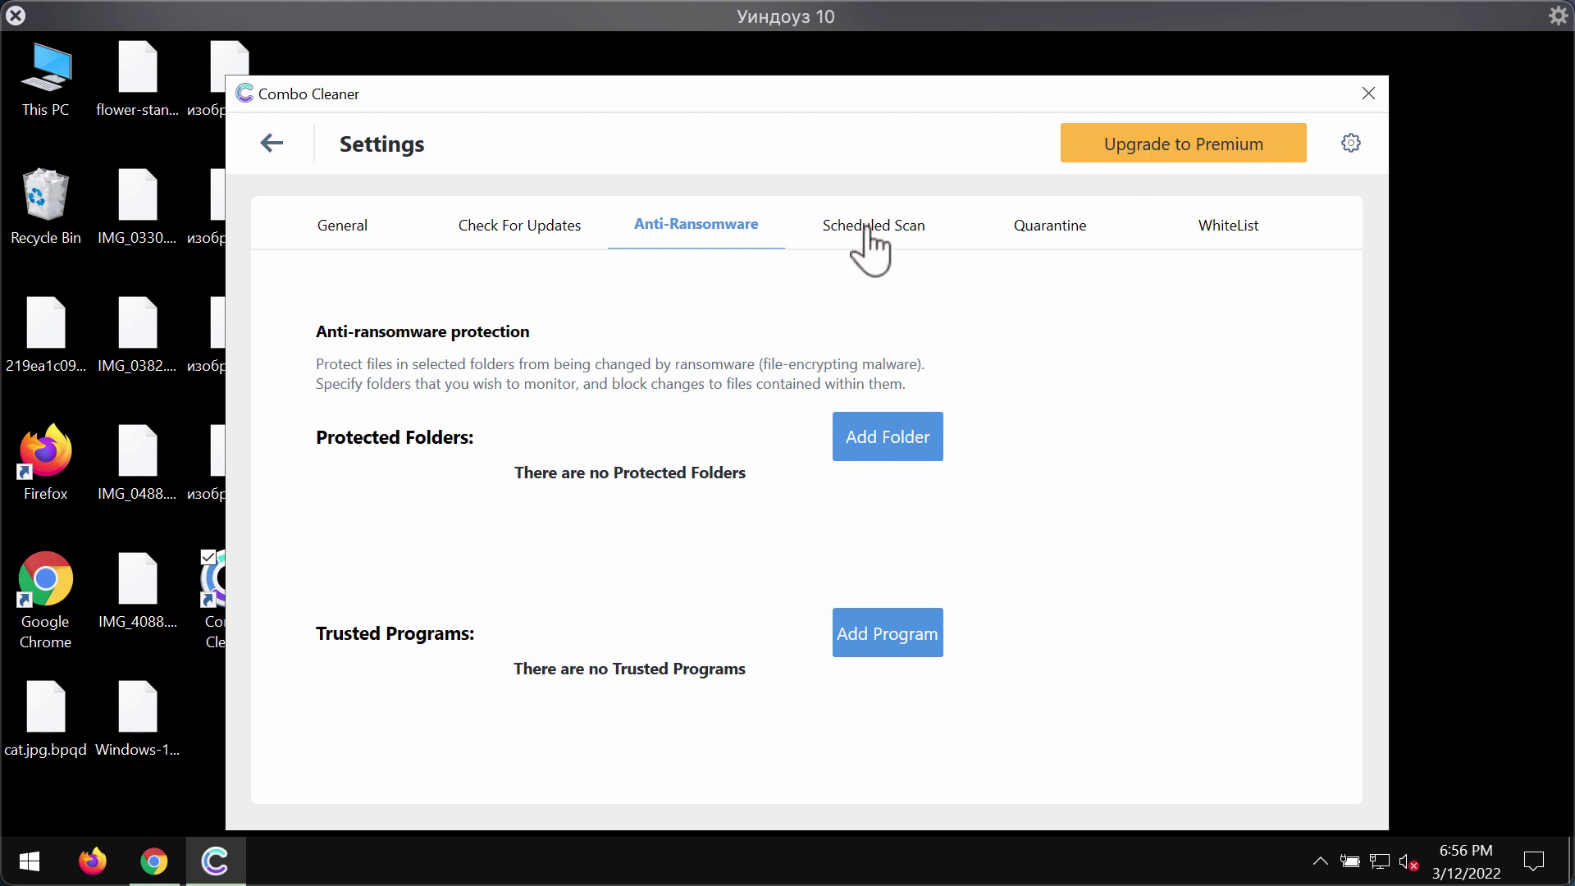
# Step: Return to the dashboard, cancel the running Quick Scan and confirm with Yes
pyautogui.click(278, 153)
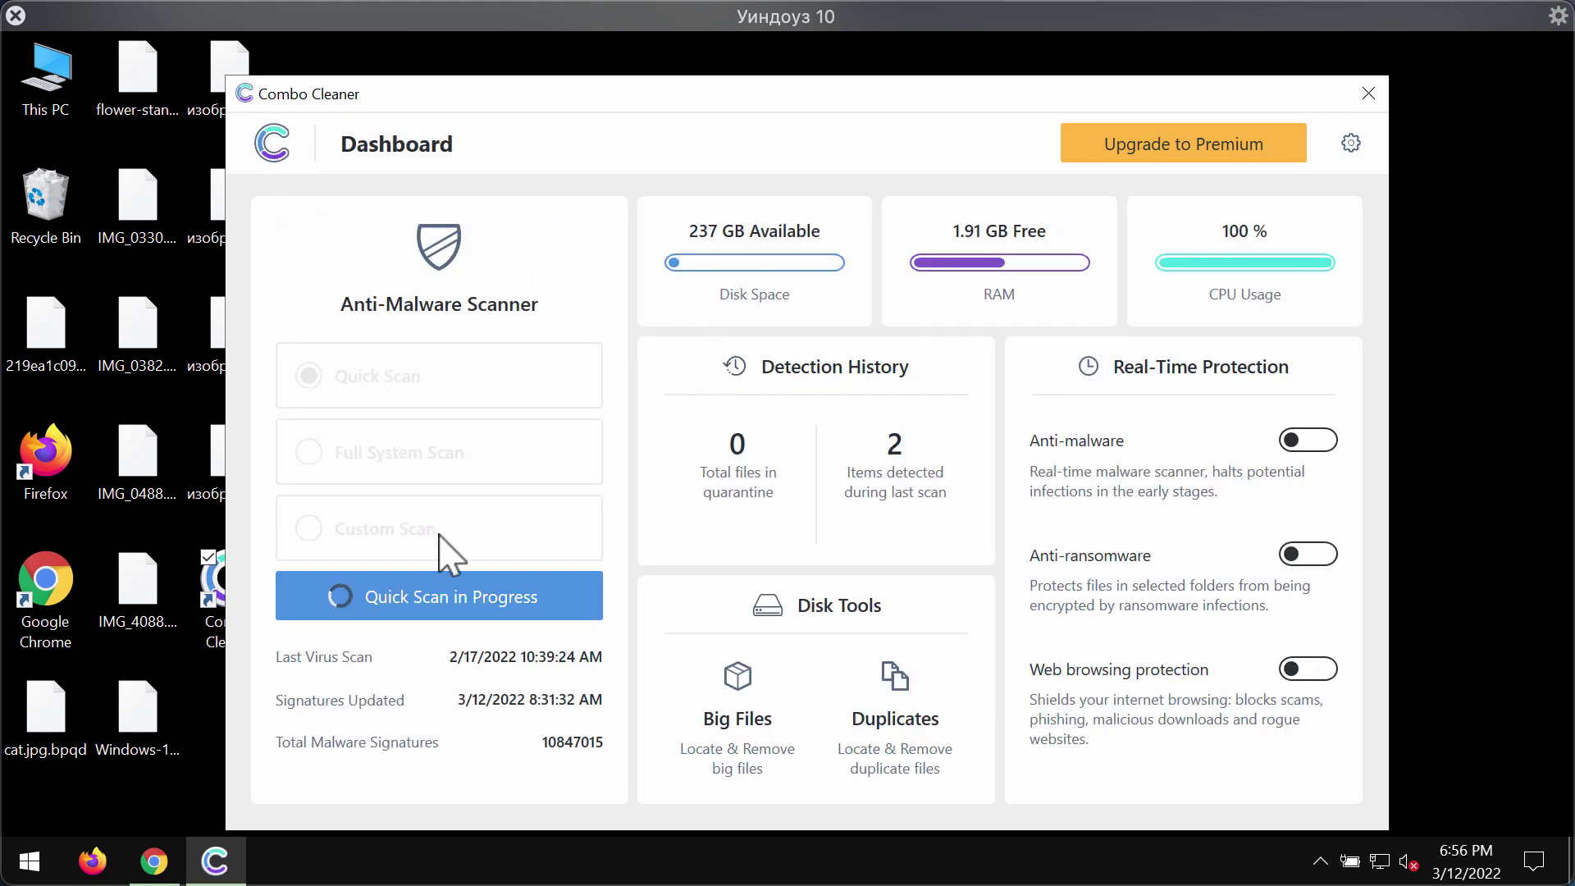
pyautogui.click(471, 591)
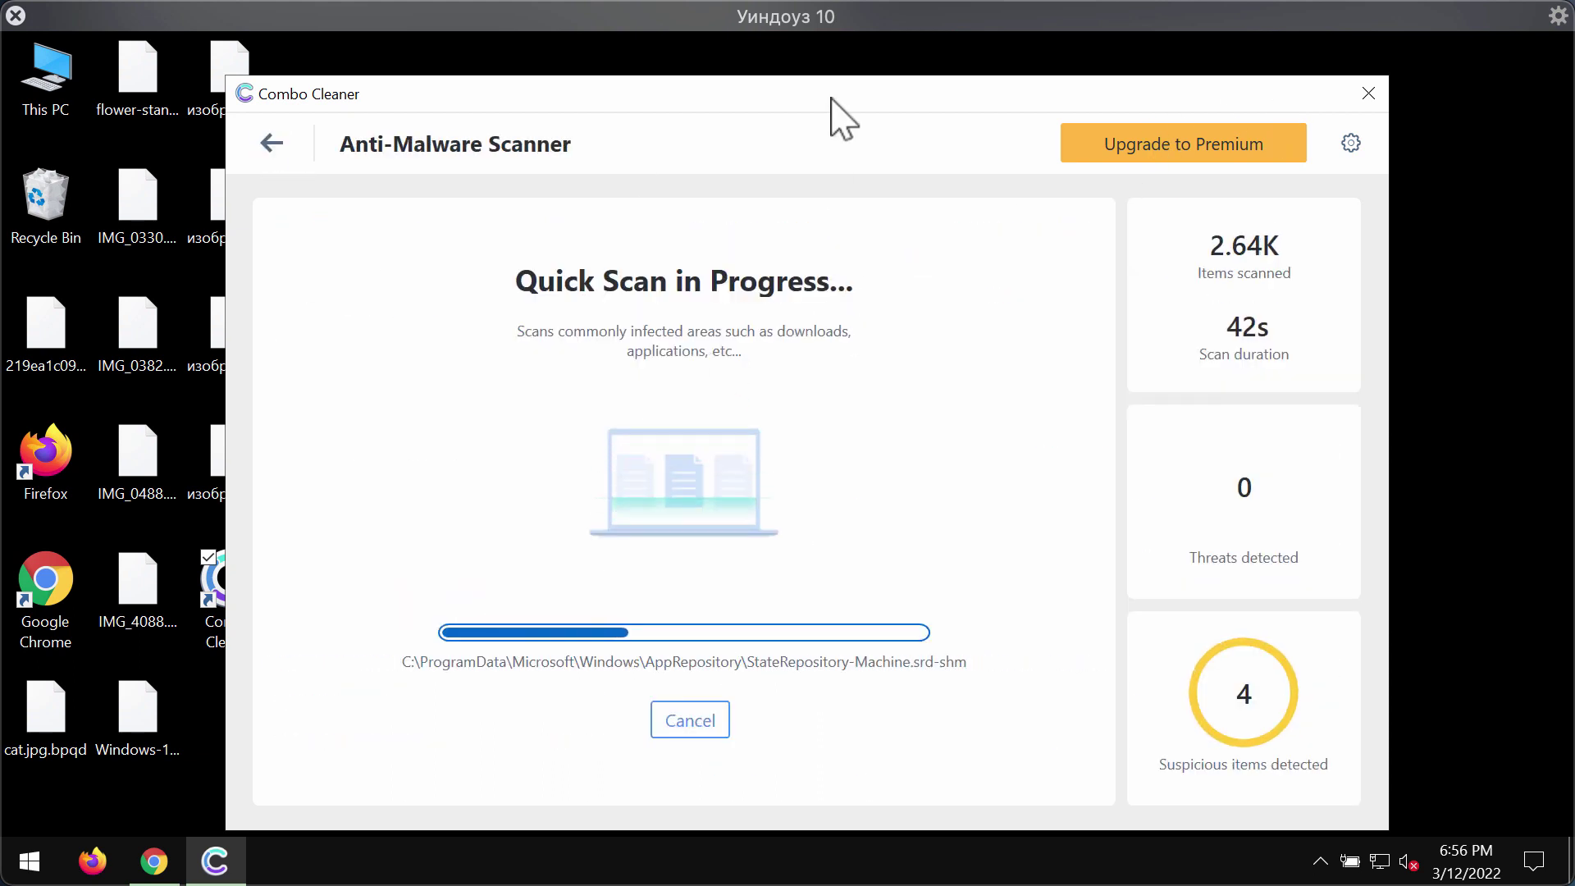
pyautogui.click(692, 723)
pyautogui.click(745, 594)
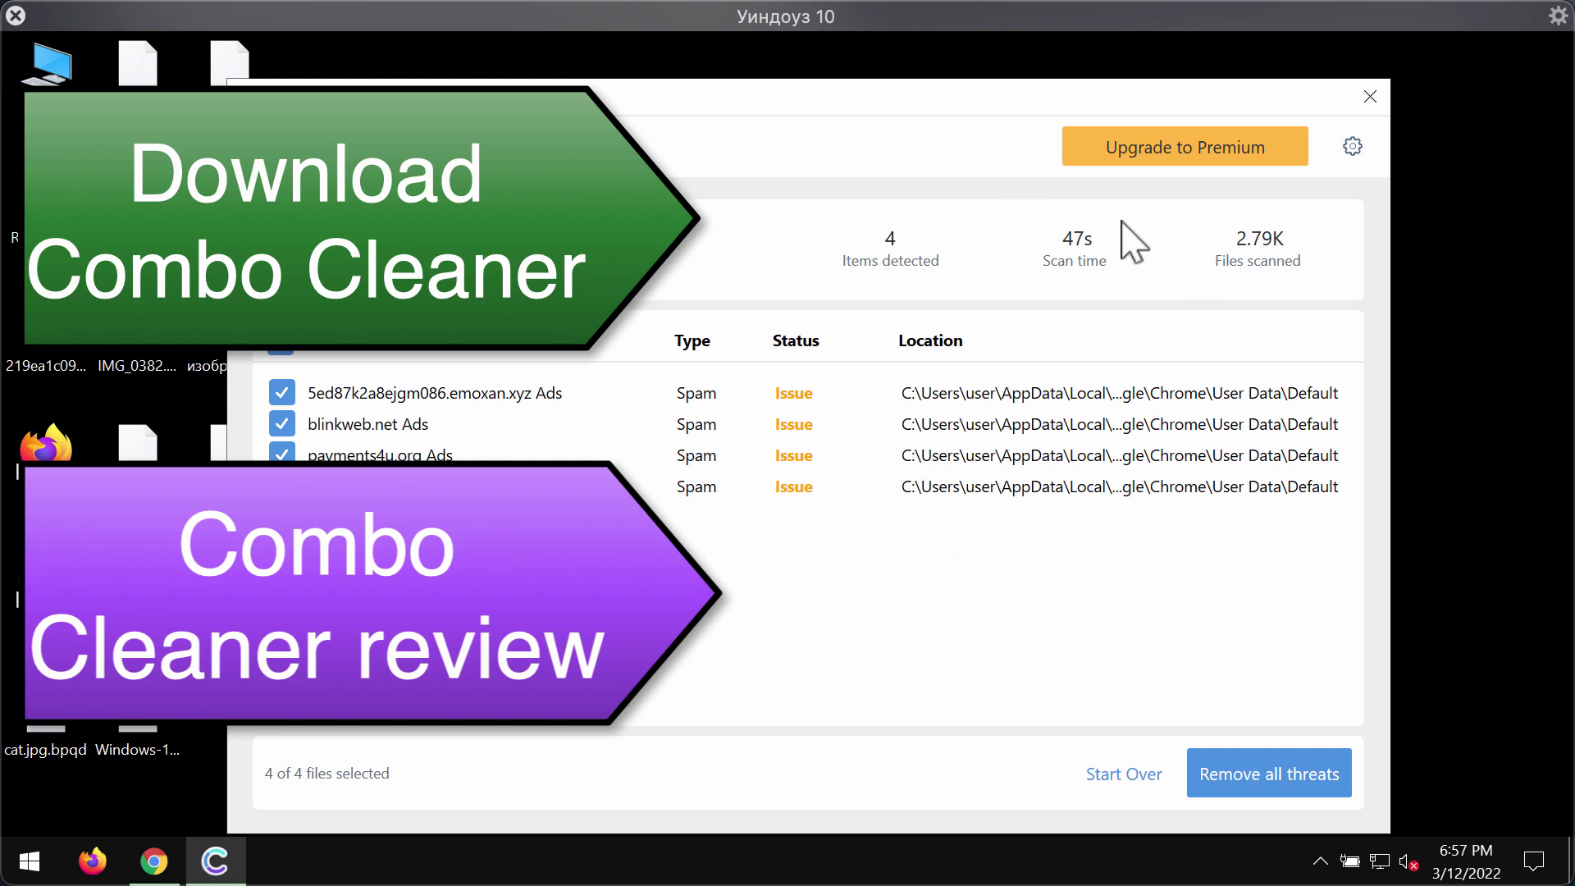
# Step: Open the Upgrade to Premium offer at the top of the scan results
pyautogui.click(1174, 153)
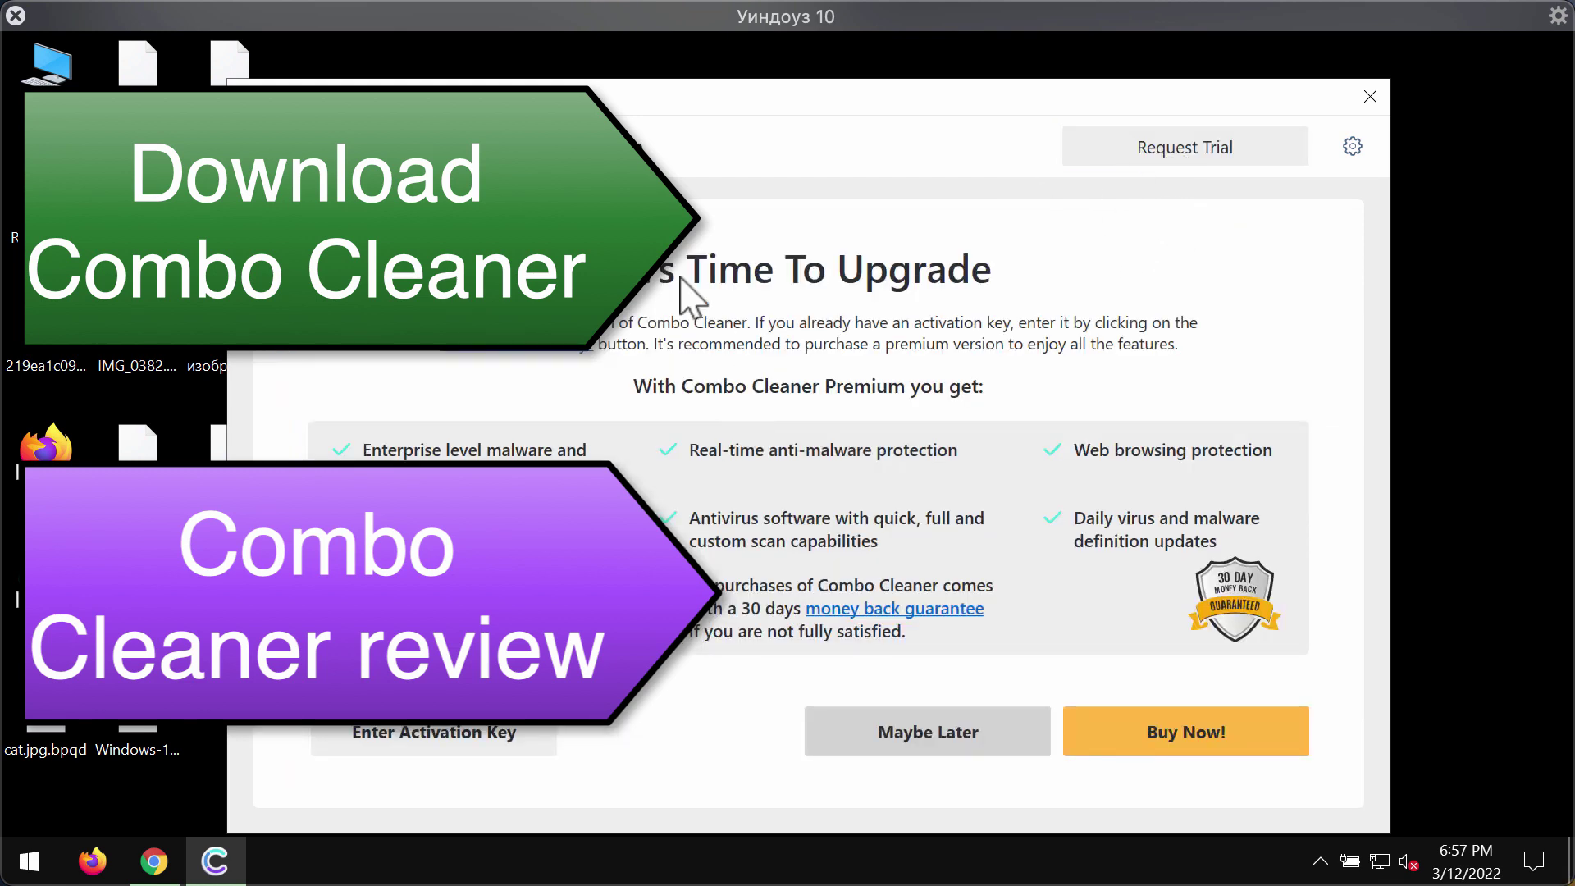